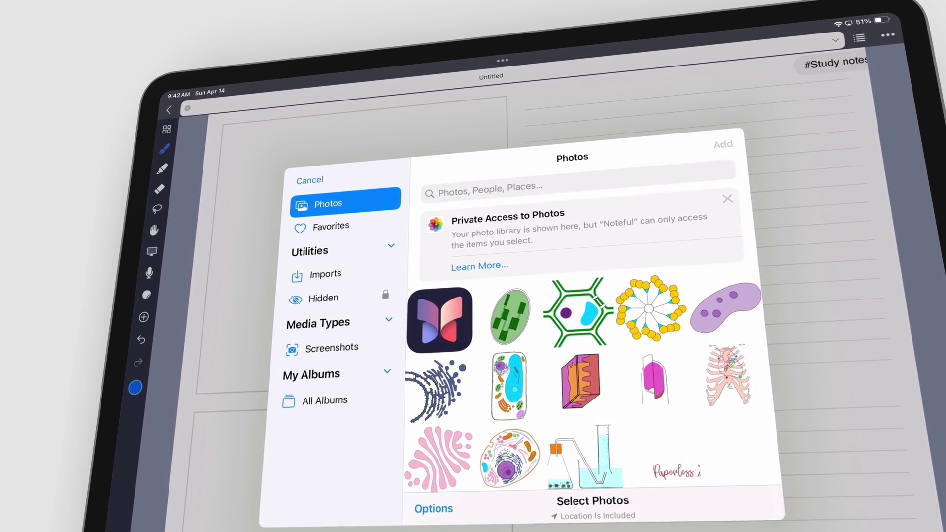
# Pick the butterfly photo in the Photos picker and add it to the note
pyautogui.click(439, 320)
pyautogui.click(722, 144)
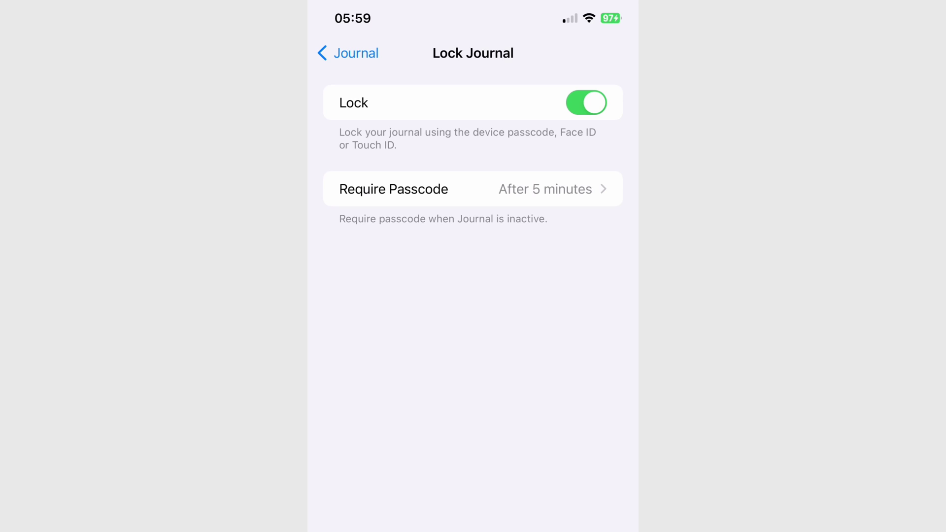
# Switch off the Journal lock and the Face ID setting for Journal
pyautogui.click(586, 102)
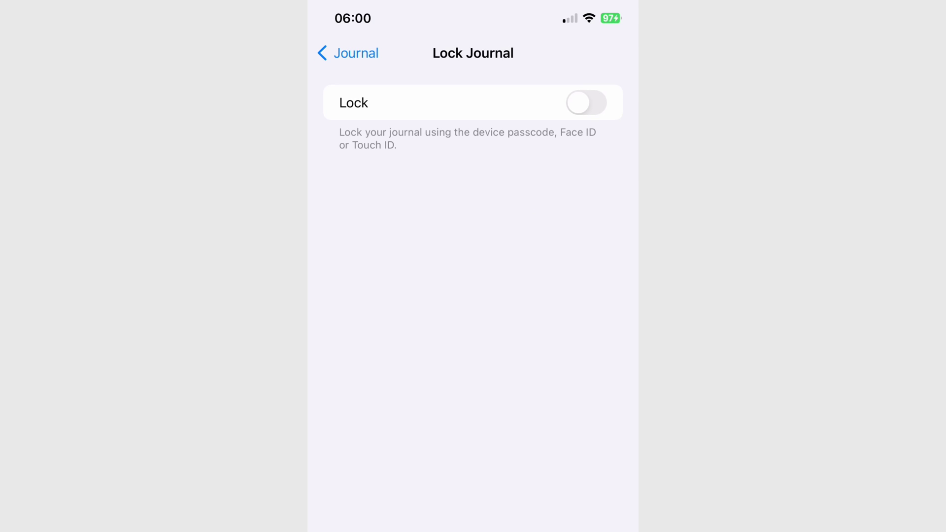
pyautogui.click(349, 52)
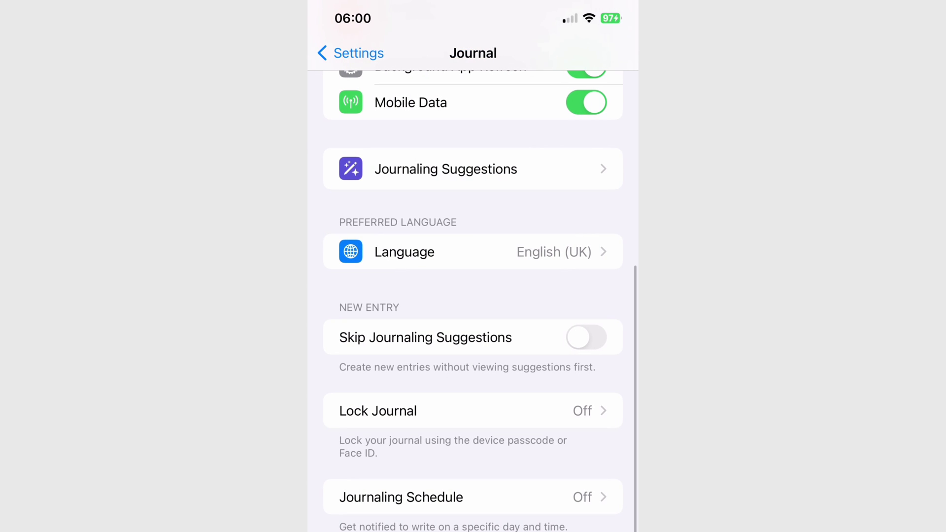
pyautogui.scroll(5, 473, 295)
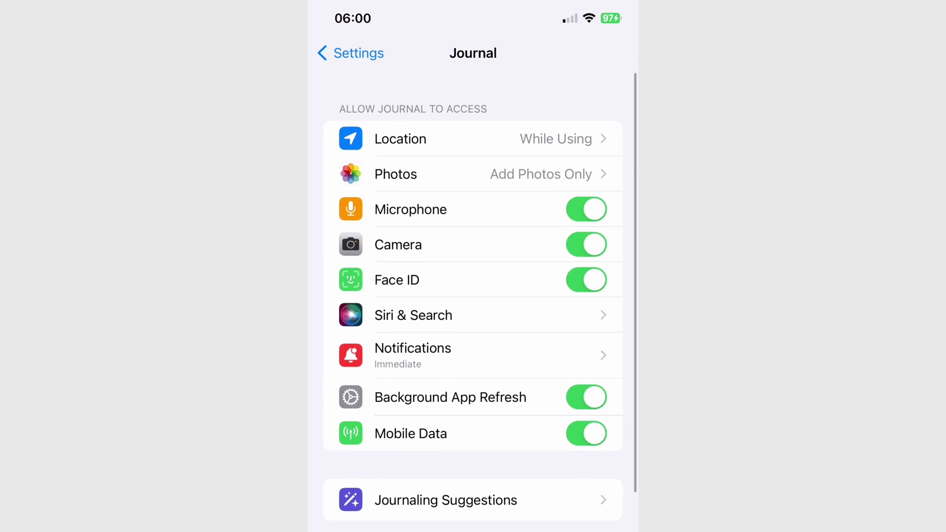
pyautogui.click(587, 274)
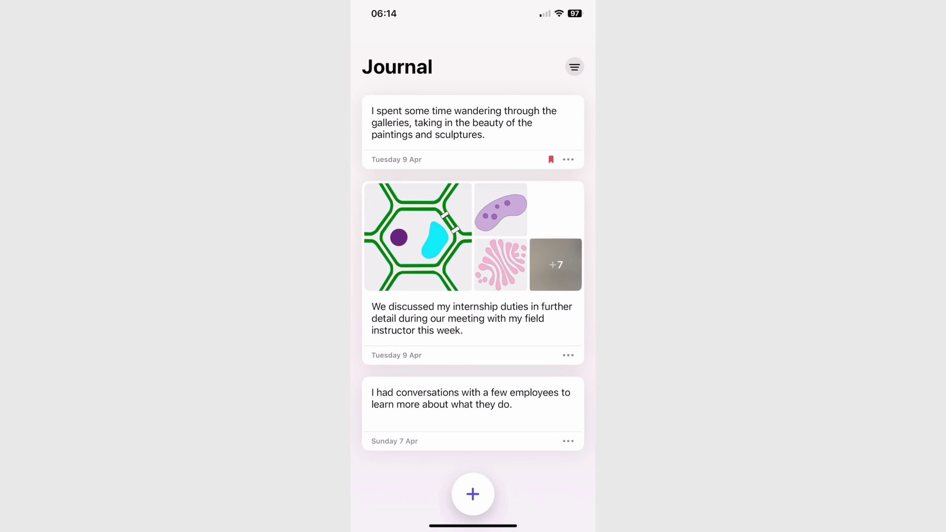
# Start a new journal entry and cycle the red reflection card through five prompts
pyautogui.click(472, 494)
pyautogui.scroll(-3, 474, 310)
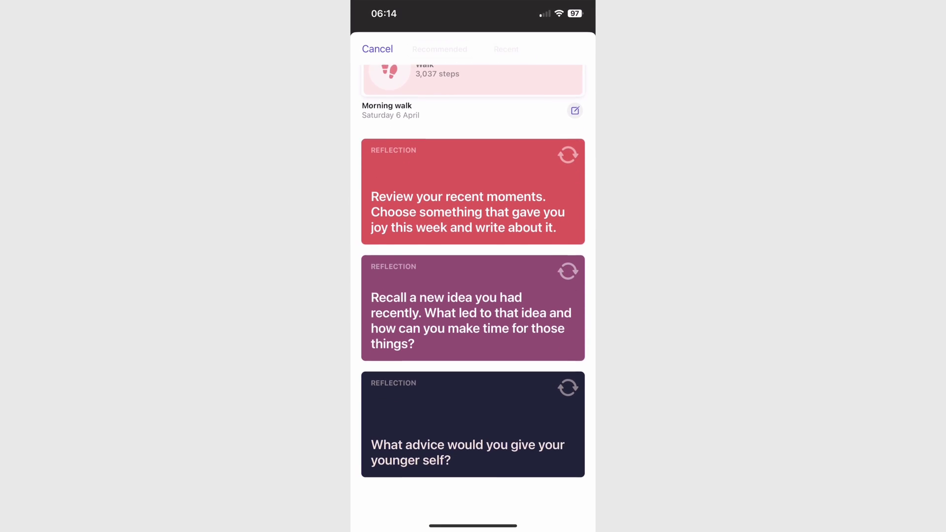
pyautogui.click(568, 165)
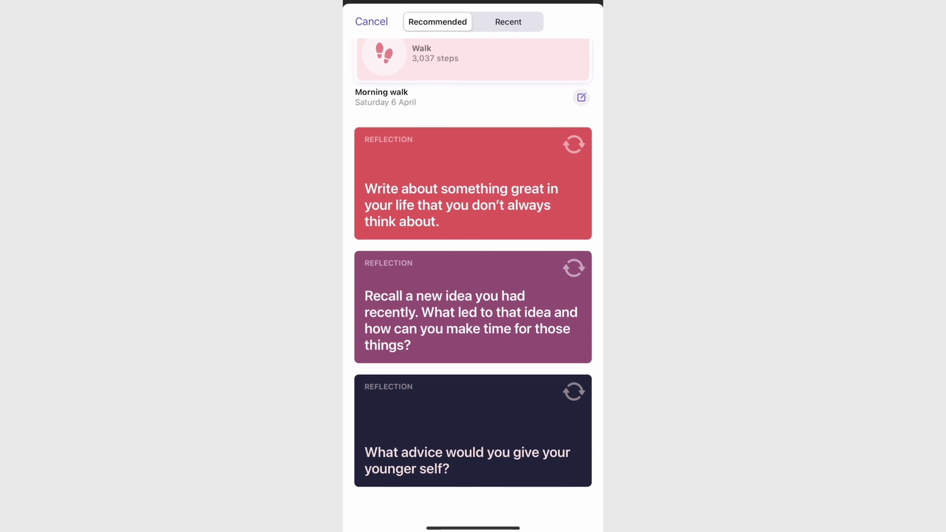
pyautogui.click(569, 164)
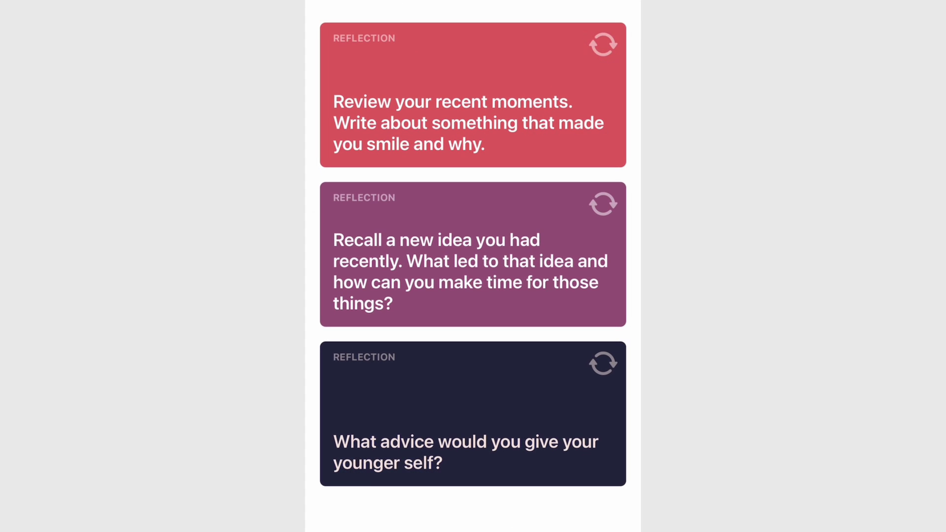
pyautogui.click(602, 45)
pyautogui.click(603, 45)
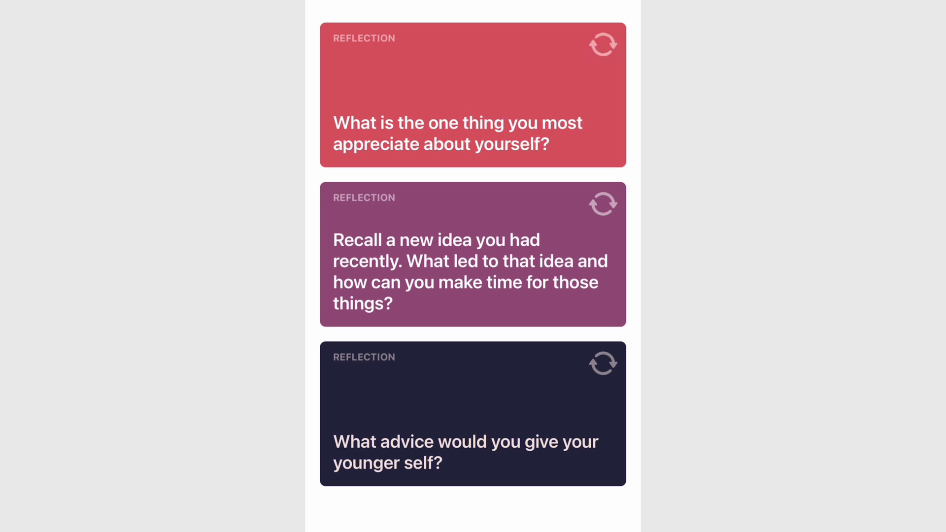
pyautogui.click(603, 44)
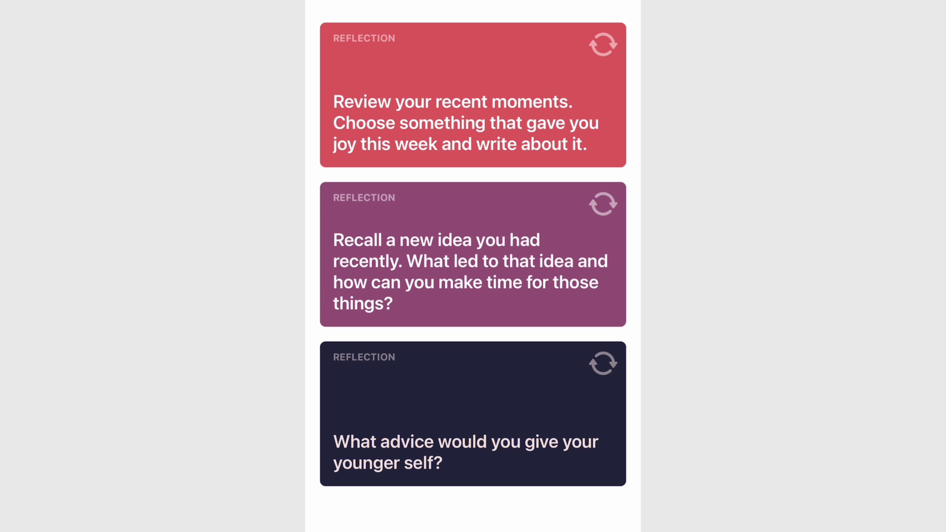
# Cycle the purple reflection card through five alternative prompts
pyautogui.click(602, 204)
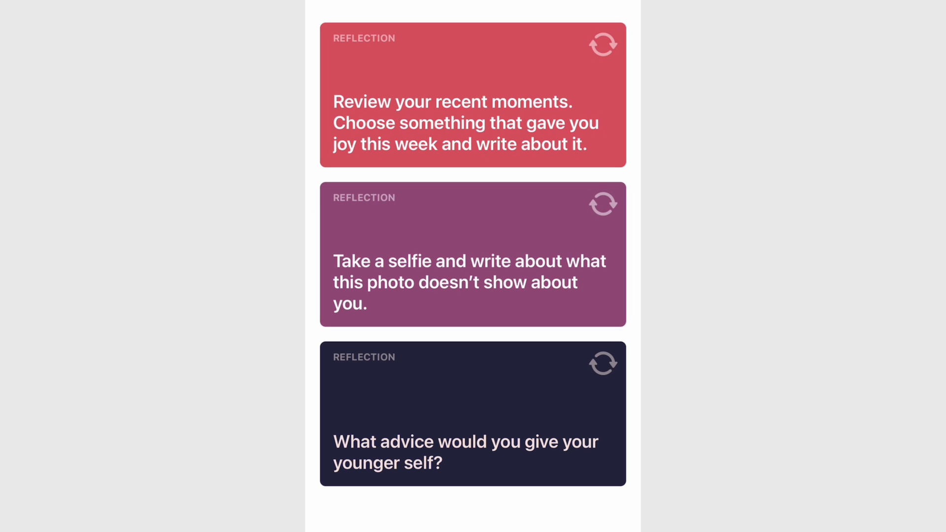
pyautogui.click(602, 205)
pyautogui.click(603, 204)
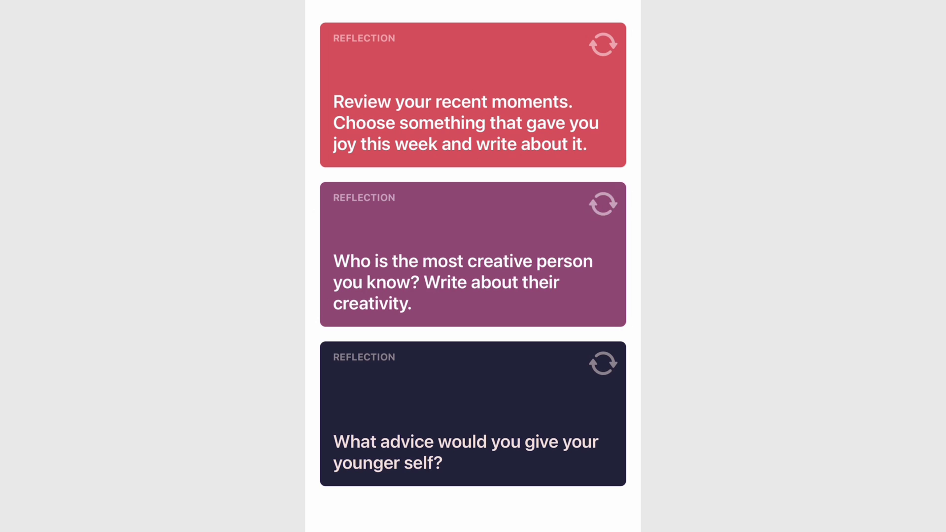
pyautogui.click(602, 205)
pyautogui.click(603, 204)
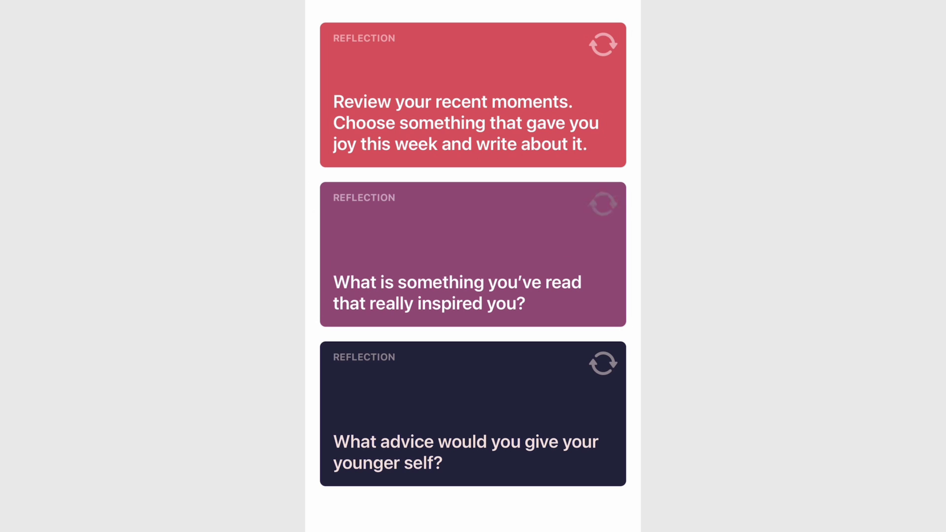
# Cycle the dark reflection card through five alternative prompts
pyautogui.click(603, 363)
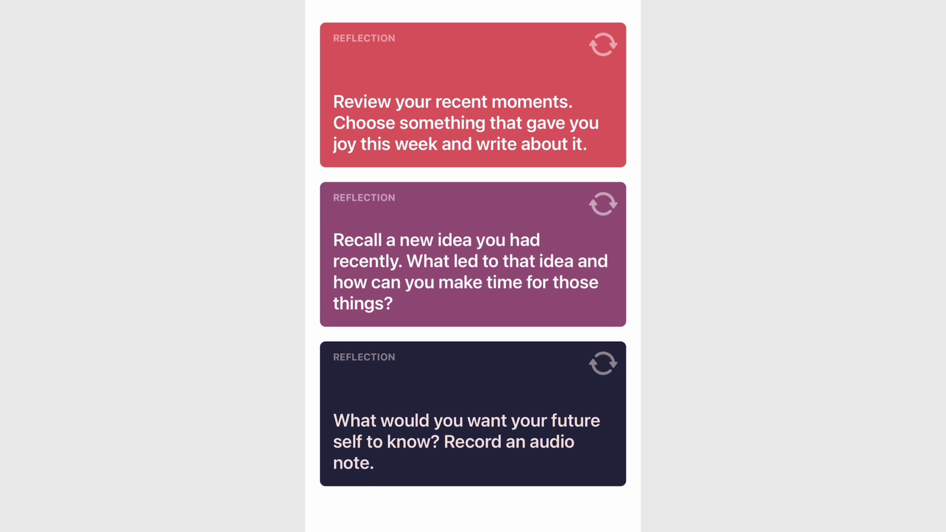
pyautogui.click(603, 363)
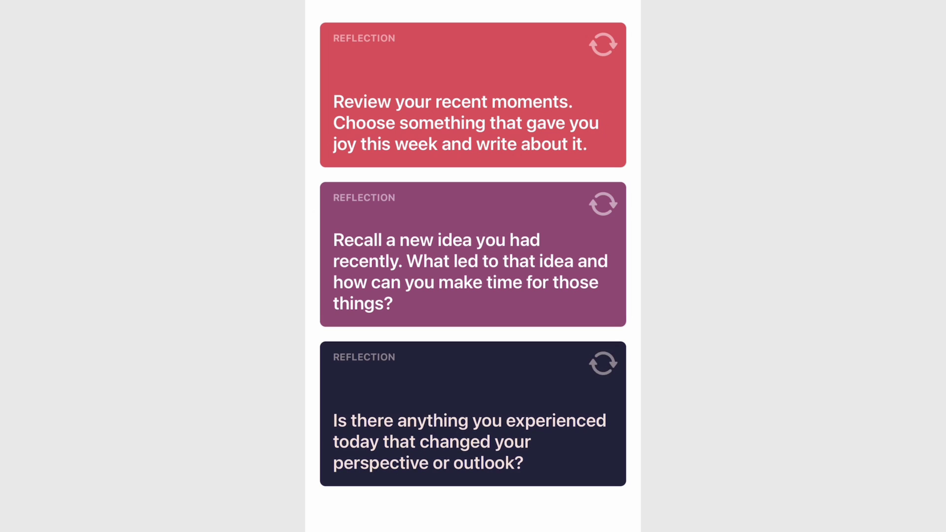
pyautogui.click(603, 363)
pyautogui.click(603, 363)
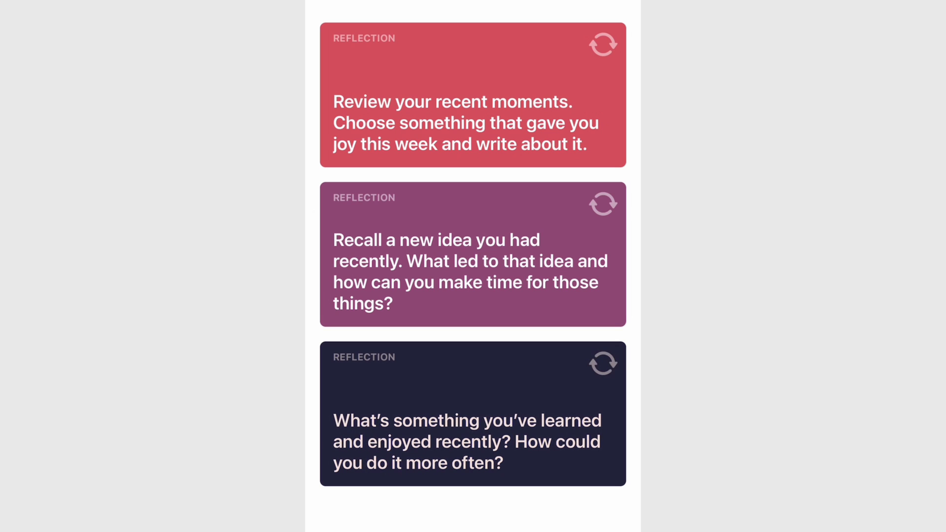
pyautogui.click(603, 363)
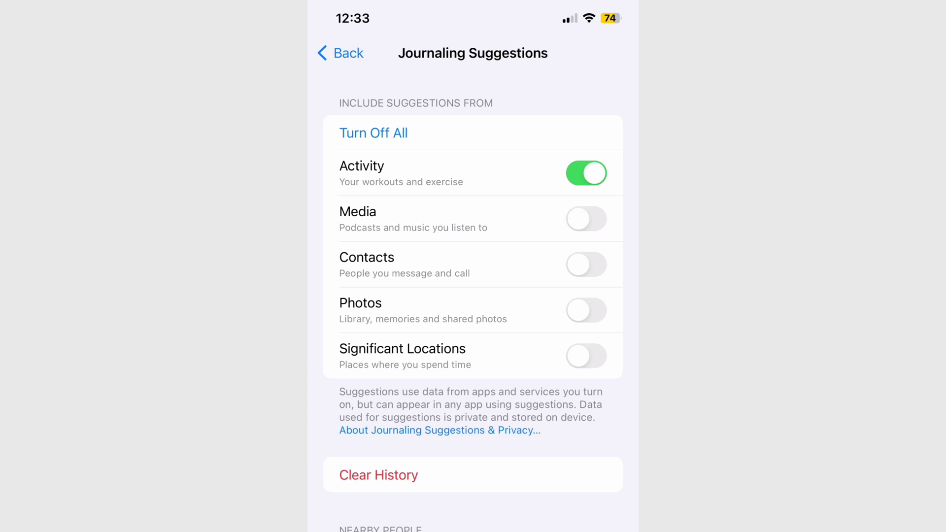
# Switch on Media, Contacts, Photos and Significant Locations, then turn off all sources
pyautogui.click(586, 219)
pyautogui.click(586, 264)
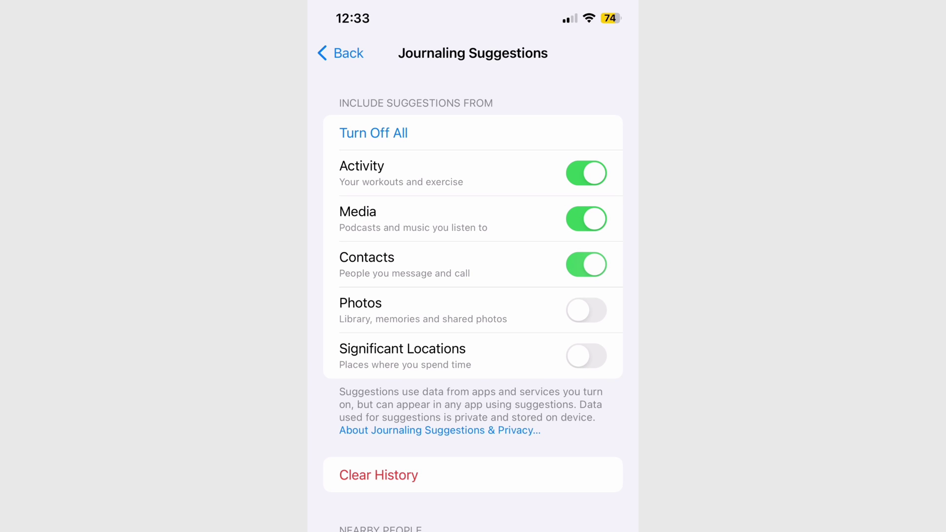
pyautogui.click(585, 311)
pyautogui.click(586, 357)
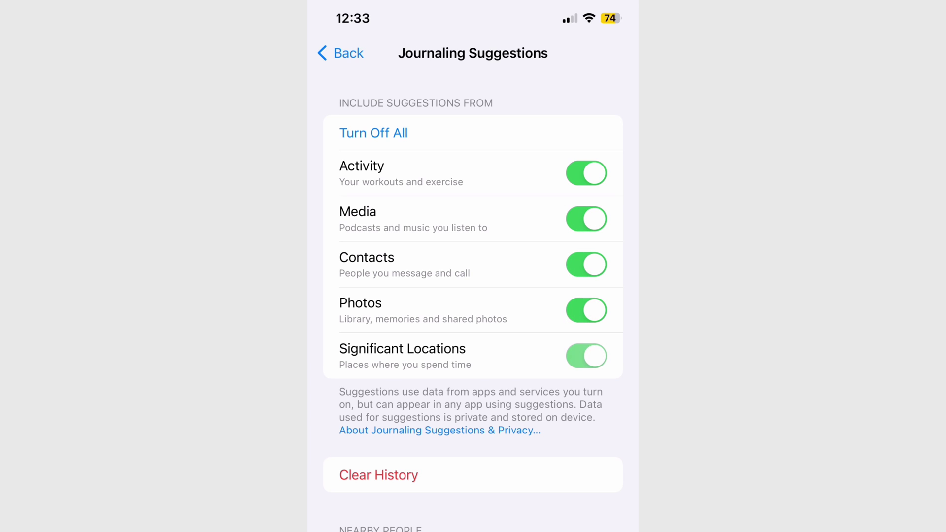
pyautogui.scroll(-5, 474, 297)
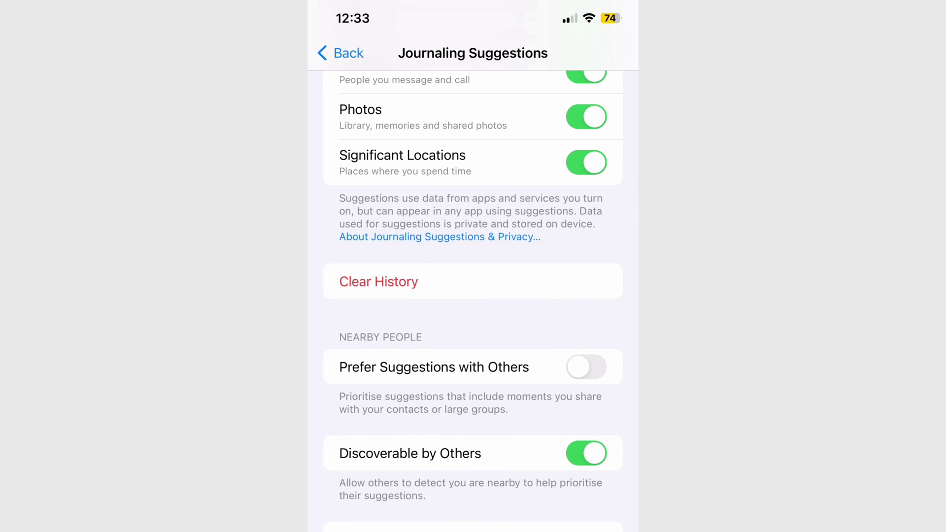
pyautogui.scroll(5, 473, 296)
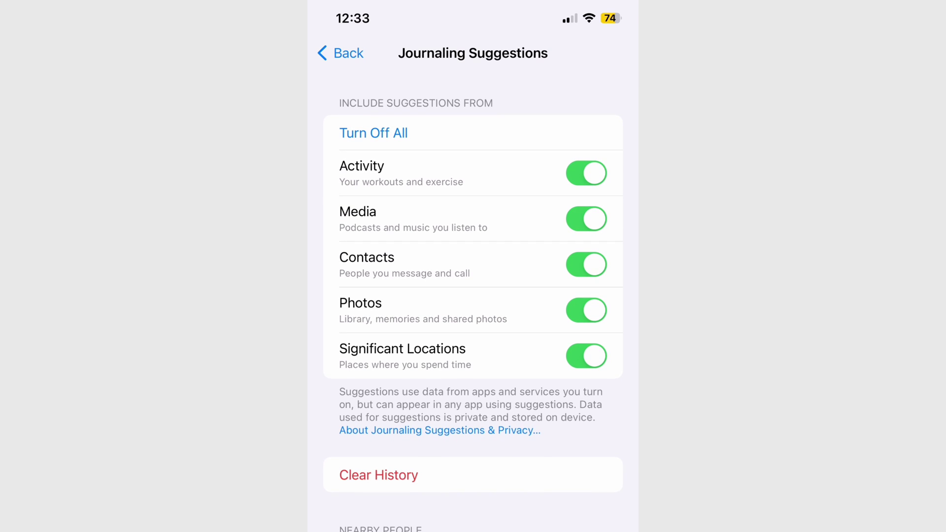
pyautogui.click(373, 132)
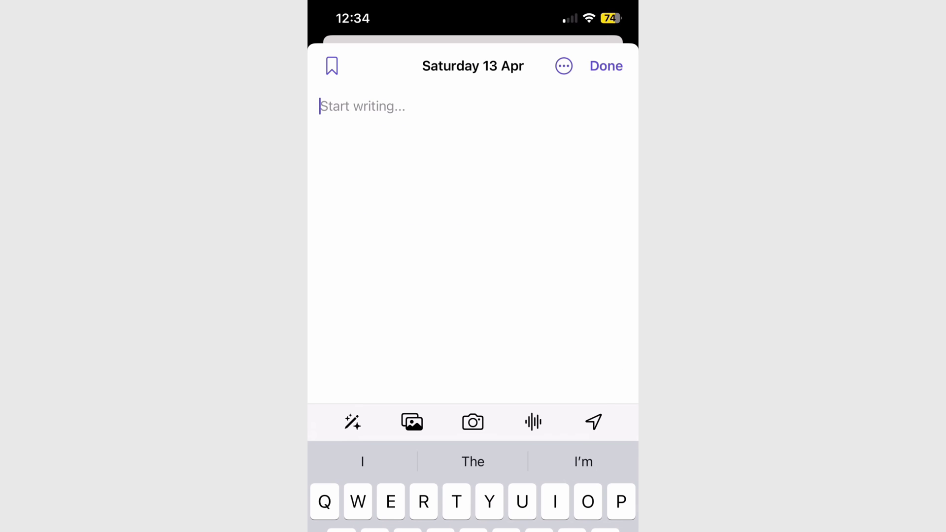
pyautogui.write('Today was a mixe')
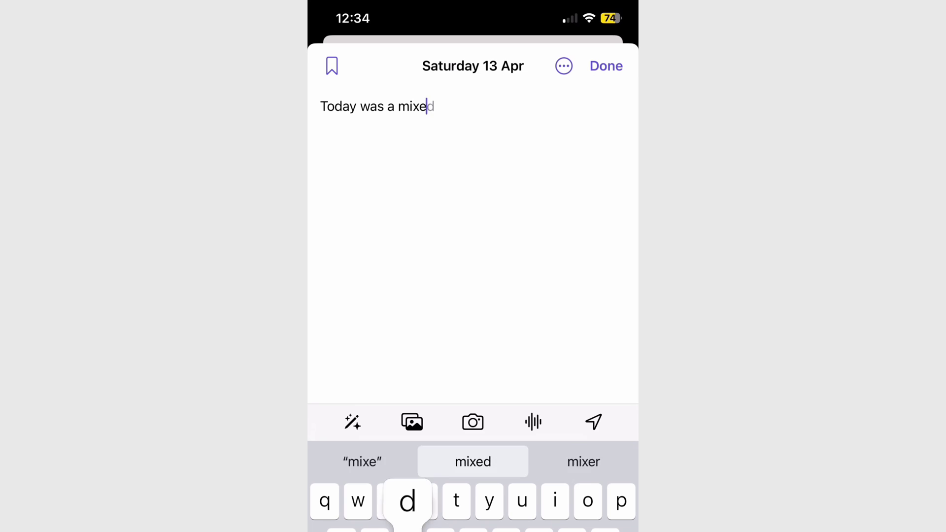
pyautogui.write('d bag of emotions')
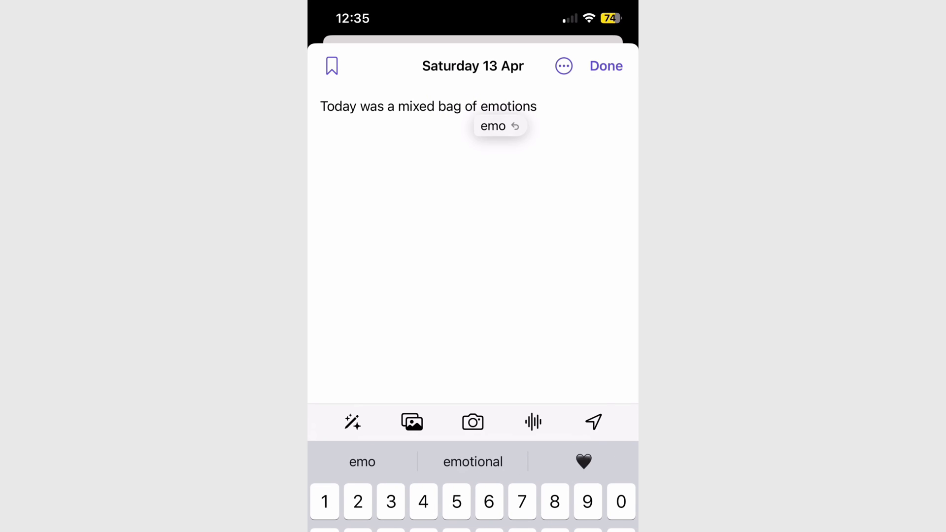
pyautogui.write('. Woke up feeling rested and optimistic, but as the')
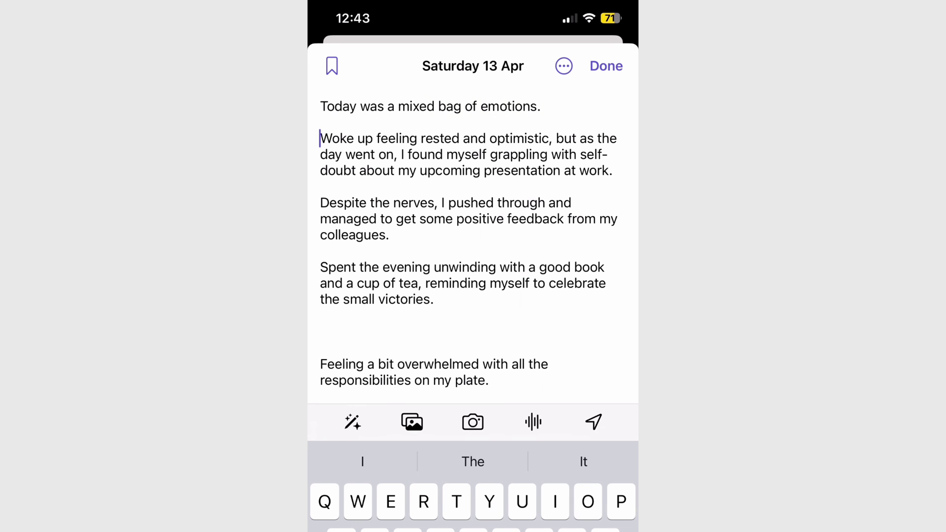
pyautogui.scroll(-1, 473, 244)
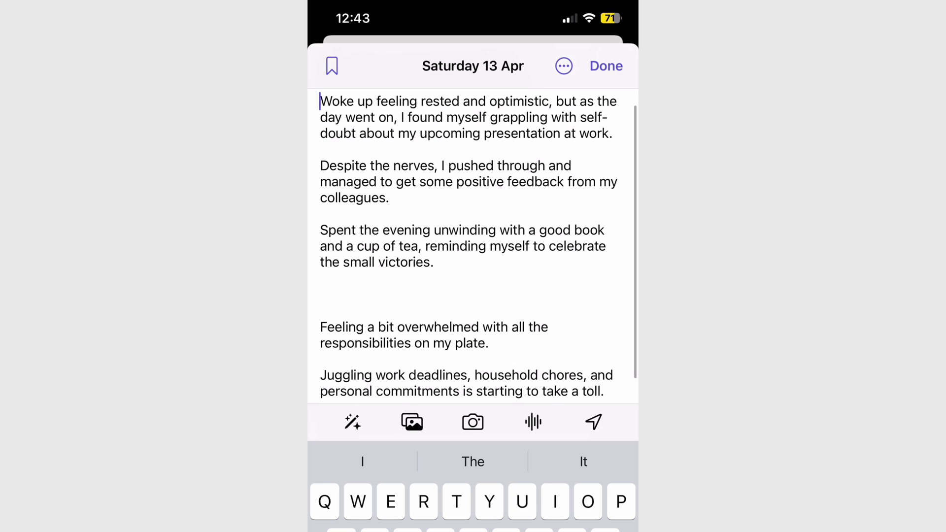
pyautogui.scroll(-2, 474, 244)
pyautogui.scroll(3, 473, 244)
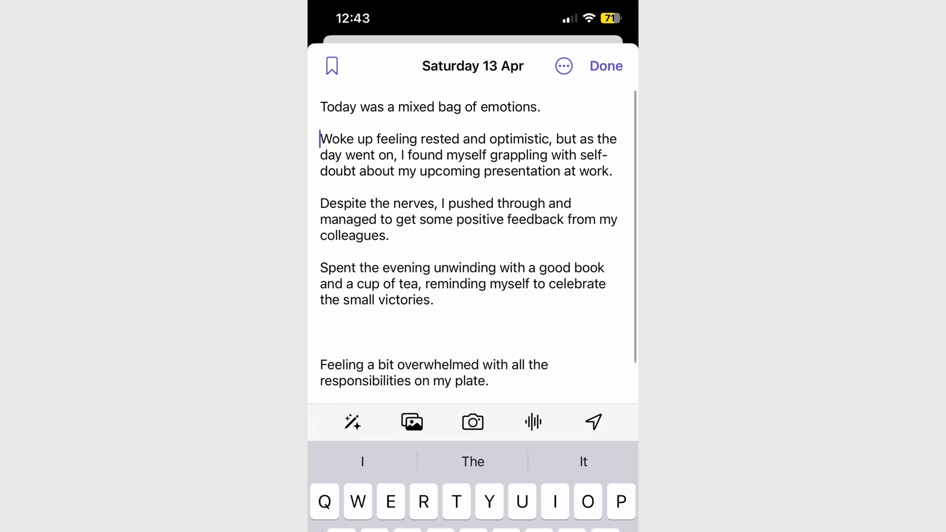
# Select the entry's first line and make it bold
pyautogui.click(320, 106)
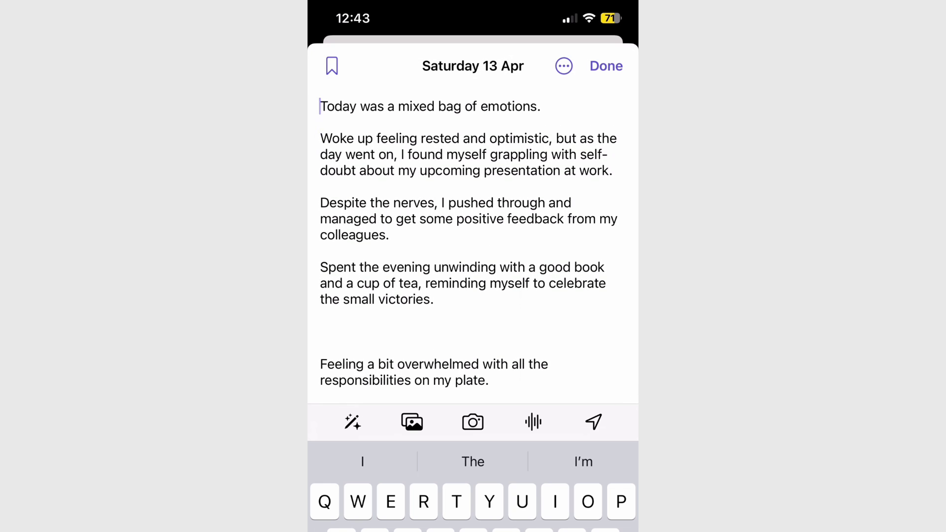
pyautogui.click(320, 106)
pyautogui.moveTo(321, 106); pyautogui.dragTo(541, 106)
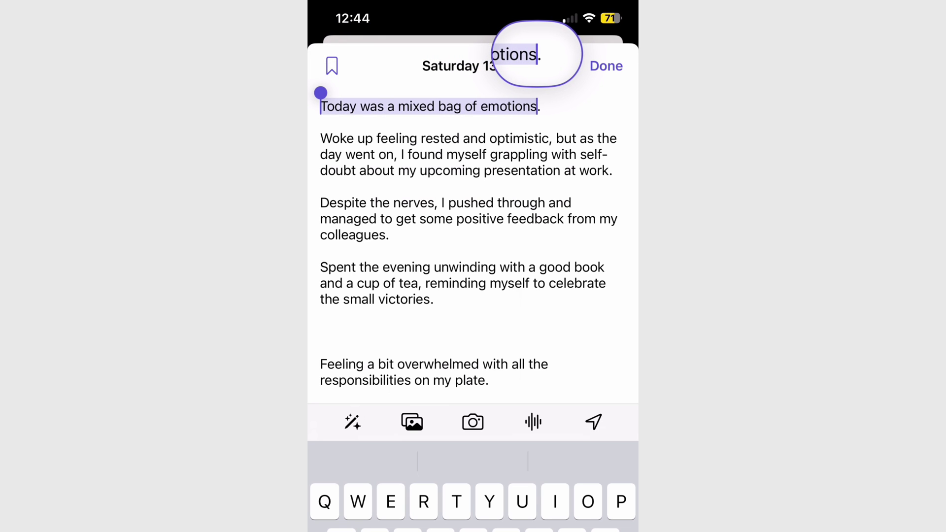
pyautogui.moveTo(539, 106); pyautogui.dragTo(539, 105)
pyautogui.click(527, 70)
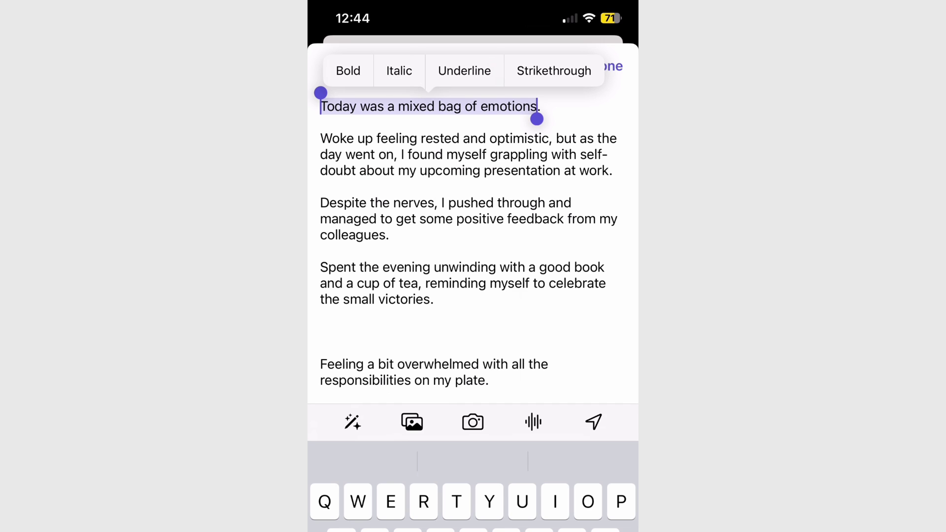
pyautogui.click(348, 70)
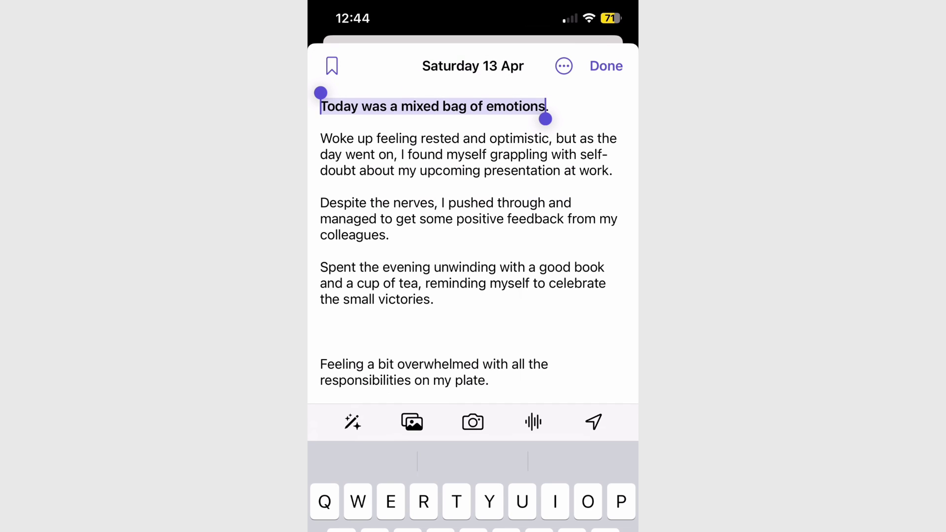
# Italicise the second paragraph, underline the third and strike through the fourth
pyautogui.moveTo(596, 183); pyautogui.dragTo(613, 183)
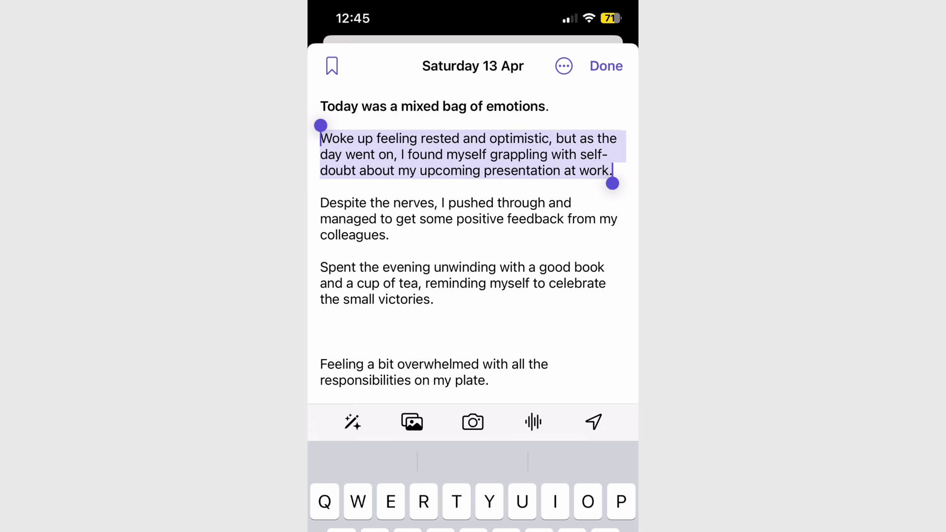
pyautogui.moveTo(320, 203)
pyautogui.mouseDown()
pyautogui.moveTo(385, 230)
pyautogui.moveTo(392, 247)
pyautogui.mouseUp()
pyautogui.hotkey('ctrl', 'u')
pyautogui.moveTo(321, 267)
pyautogui.mouseDown()
pyautogui.moveTo(421, 296)
pyautogui.moveTo(433, 311)
pyautogui.mouseUp()
pyautogui.hotkey('ctrl', 'shift', 'x')
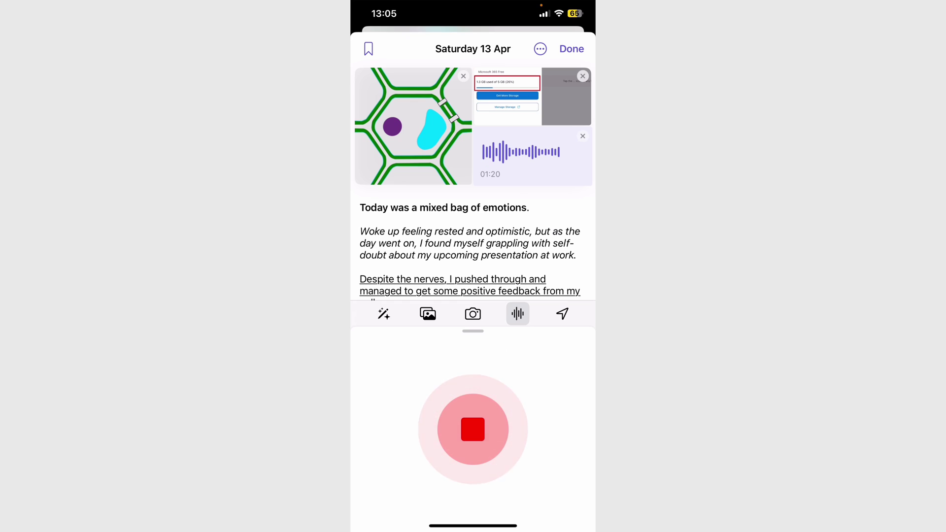
# Stop and attach the voice recording, then preview the Washington, DC map and close it
pyautogui.click(473, 429)
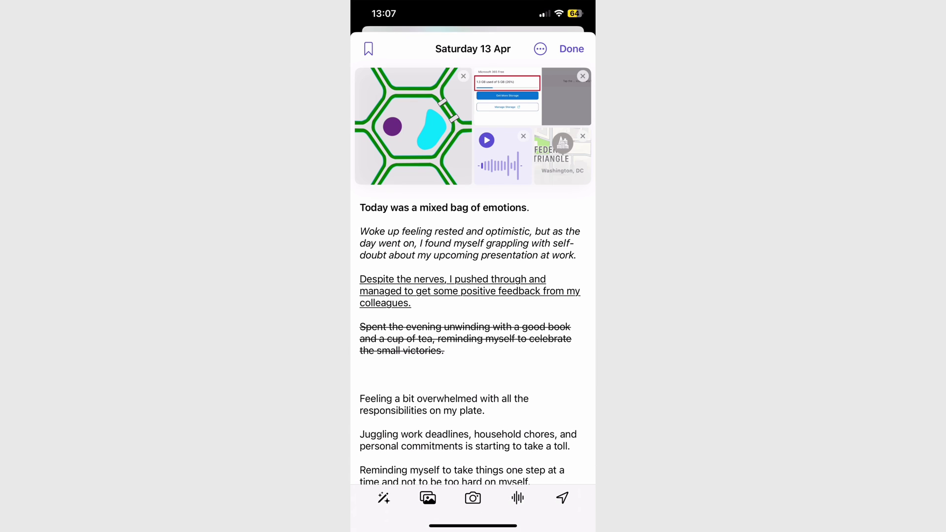
pyautogui.click(563, 156)
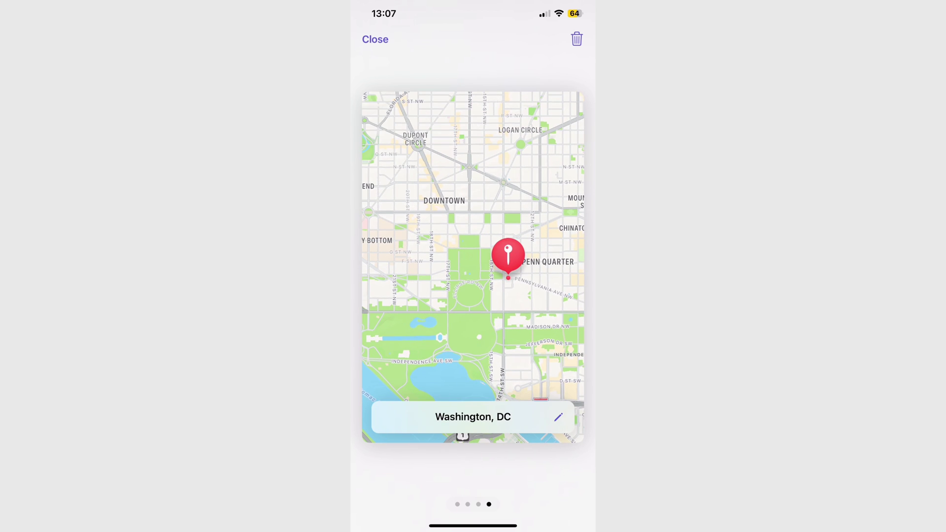
pyautogui.click(375, 40)
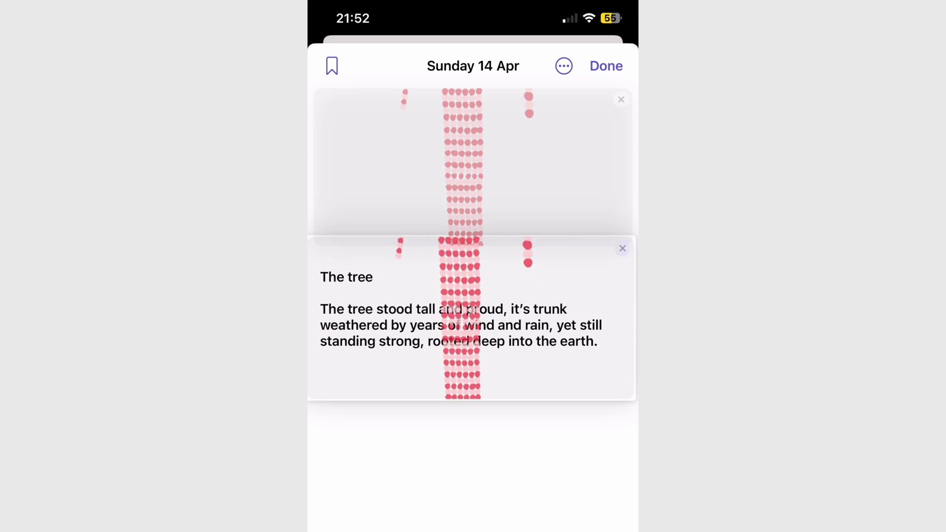
# Close The tree entry with Done, returning to the journal list
pyautogui.click(606, 66)
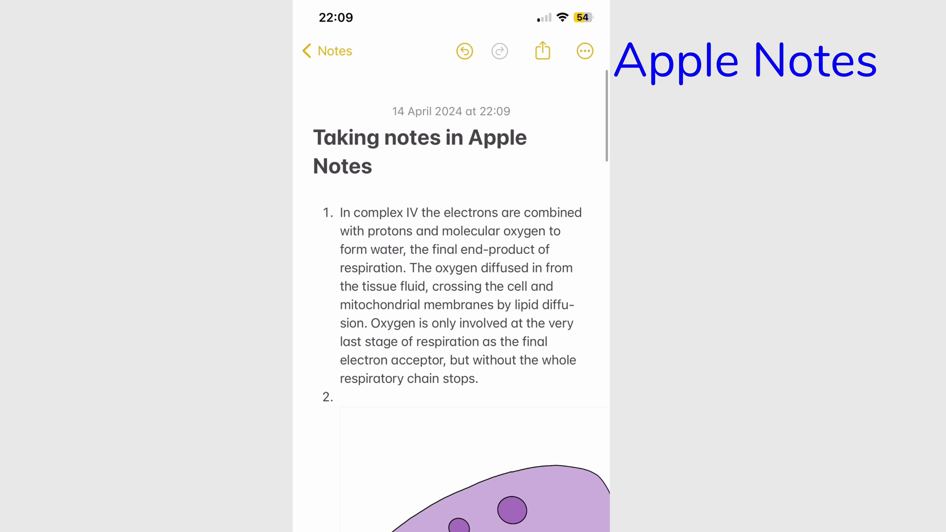
pyautogui.scroll(-2, 451, 311)
pyautogui.scroll(-2, 451, 310)
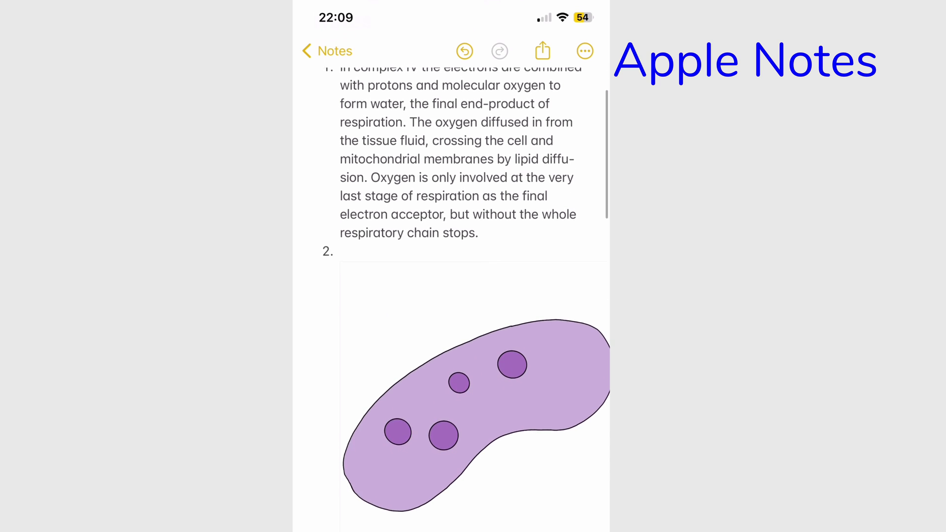
pyautogui.scroll(-2, 451, 310)
pyautogui.scroll(-2, 451, 311)
pyautogui.scroll(-3, 451, 296)
pyautogui.scroll(-2, 451, 295)
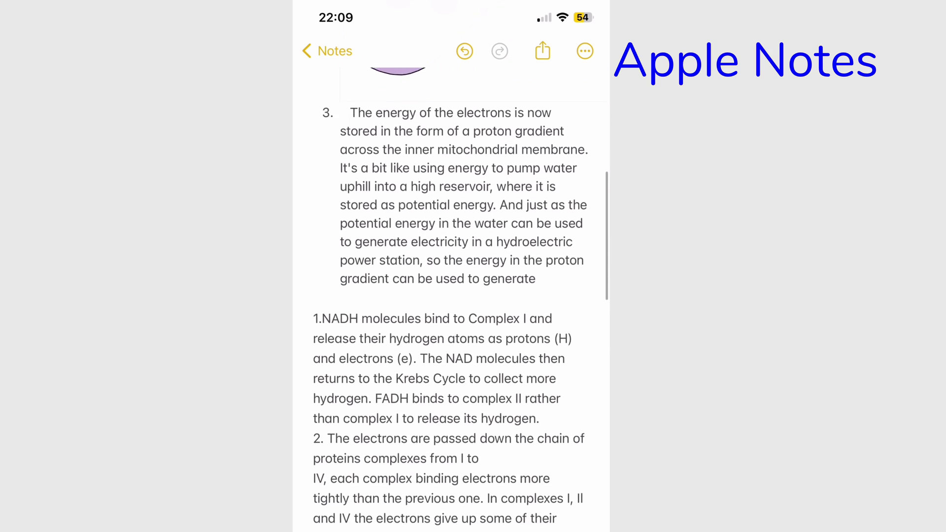
pyautogui.scroll(-2, 451, 296)
pyautogui.scroll(-4, 450, 296)
pyautogui.scroll(-2, 451, 296)
pyautogui.scroll(-2, 451, 296)
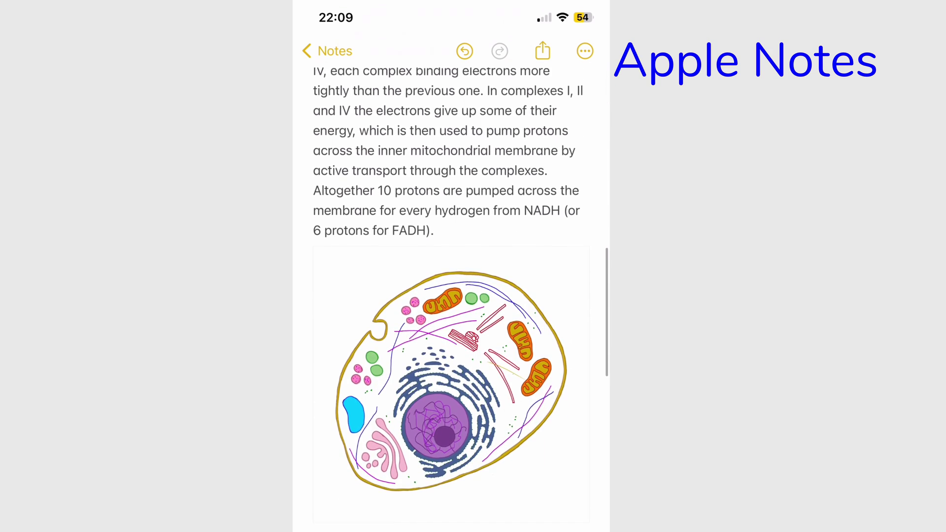
pyautogui.scroll(-3, 451, 296)
pyautogui.scroll(-3, 451, 296)
pyautogui.scroll(-3, 451, 296)
pyautogui.scroll(-2, 451, 296)
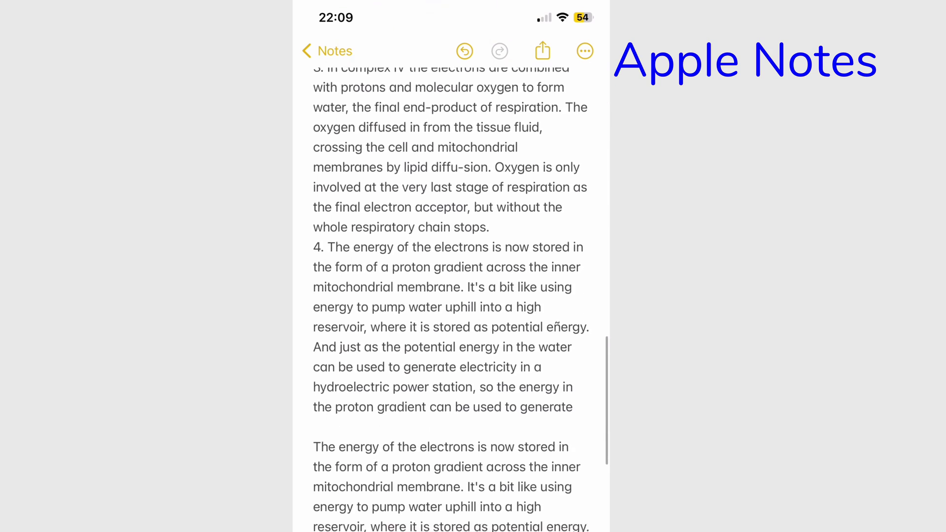
pyautogui.scroll(-2, 451, 296)
pyautogui.scroll(-2, 451, 296)
pyautogui.scroll(-2, 451, 296)
pyautogui.scroll(-2, 451, 296)
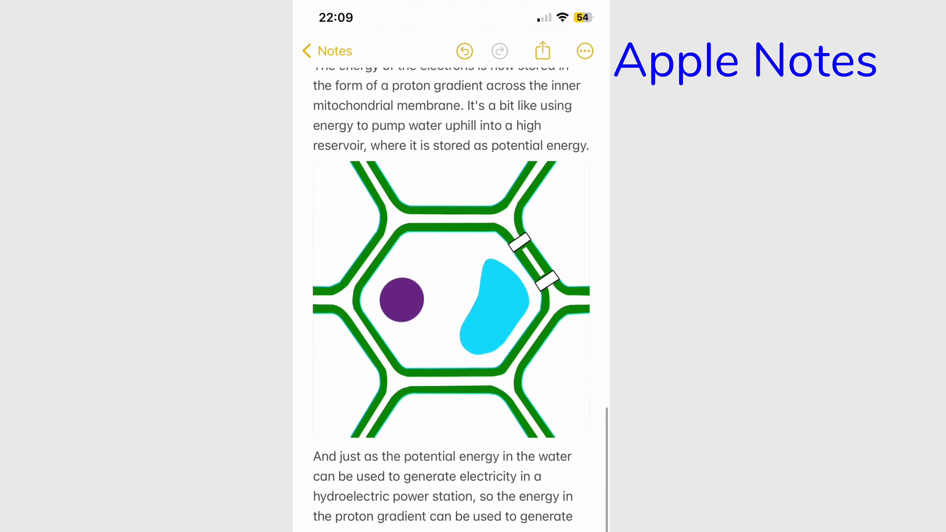
pyautogui.scroll(-2, 452, 296)
pyautogui.scroll(-1, 451, 295)
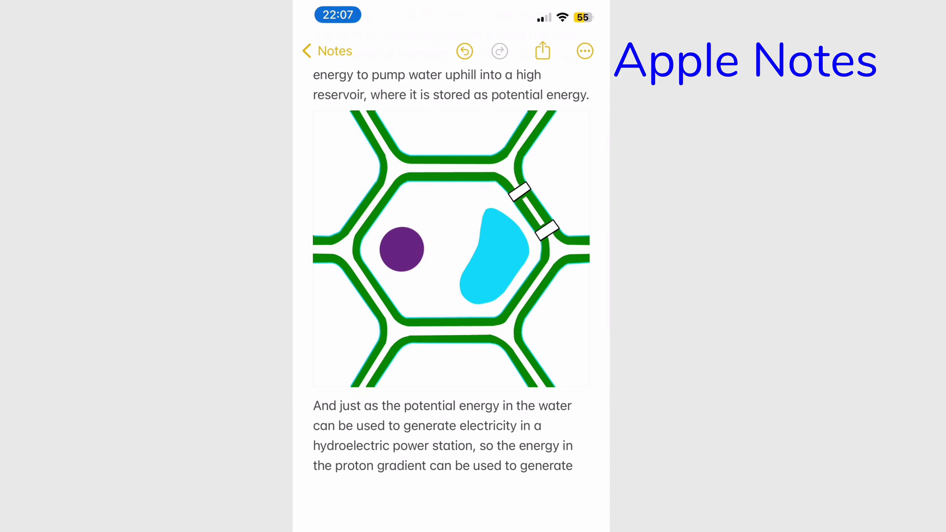
pyautogui.scroll(2, 451, 295)
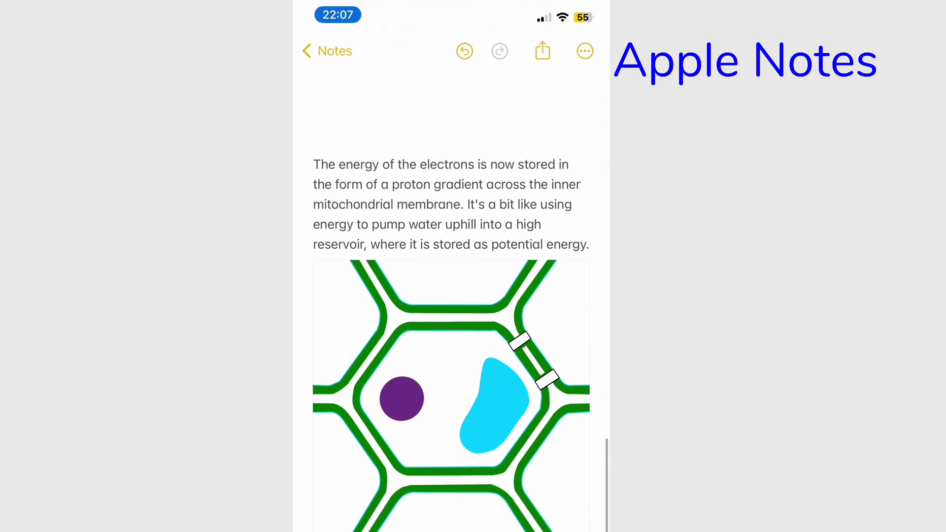
pyautogui.scroll(-2, 452, 297)
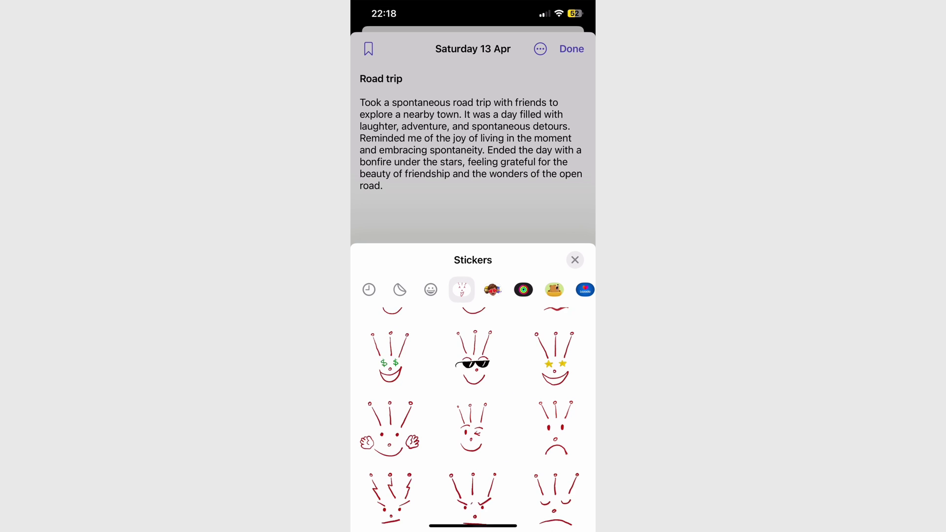
pyautogui.scroll(-3, 474, 415)
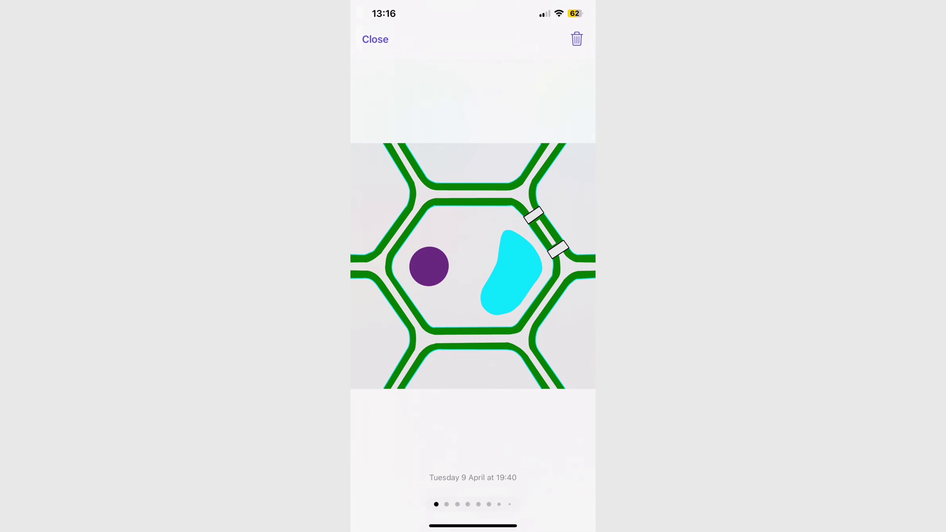
pyautogui.moveTo(532, 266); pyautogui.dragTo(399, 266)
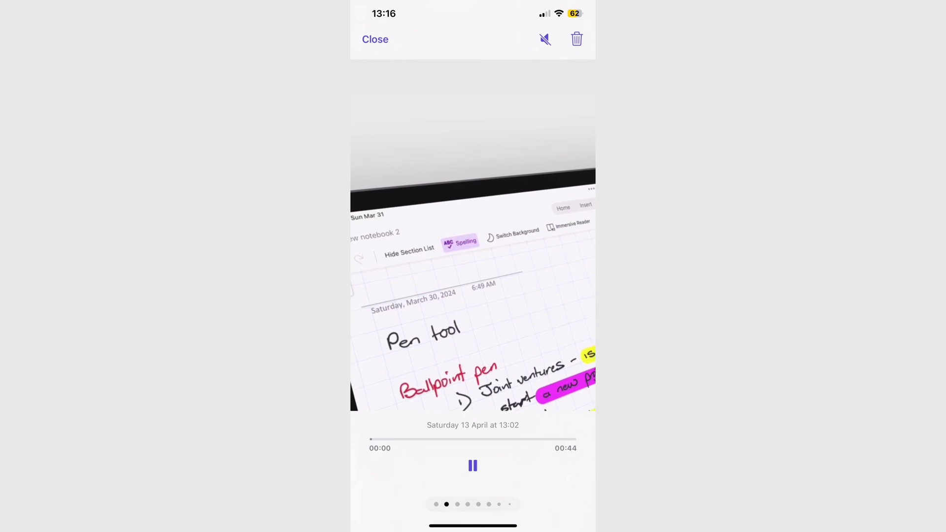
pyautogui.moveTo(532, 267); pyautogui.dragTo(400, 267)
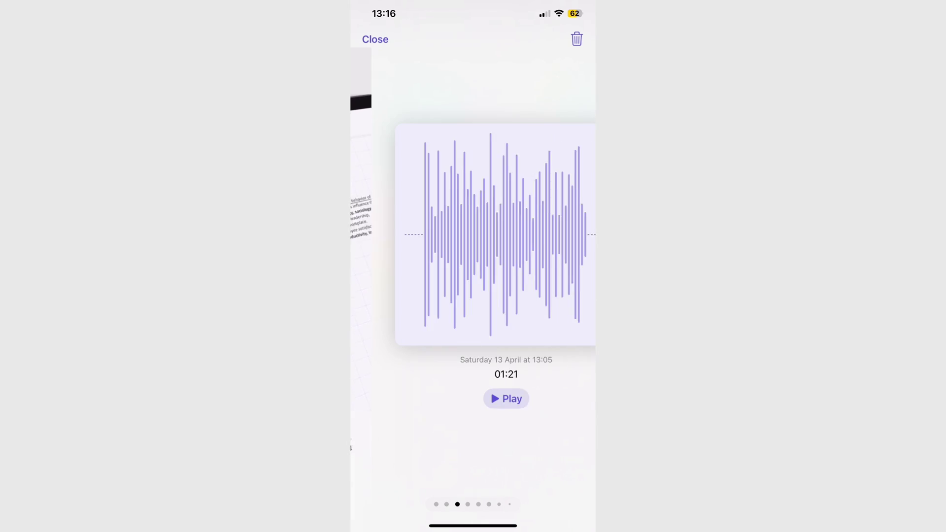
pyautogui.moveTo(532, 266); pyautogui.dragTo(400, 266)
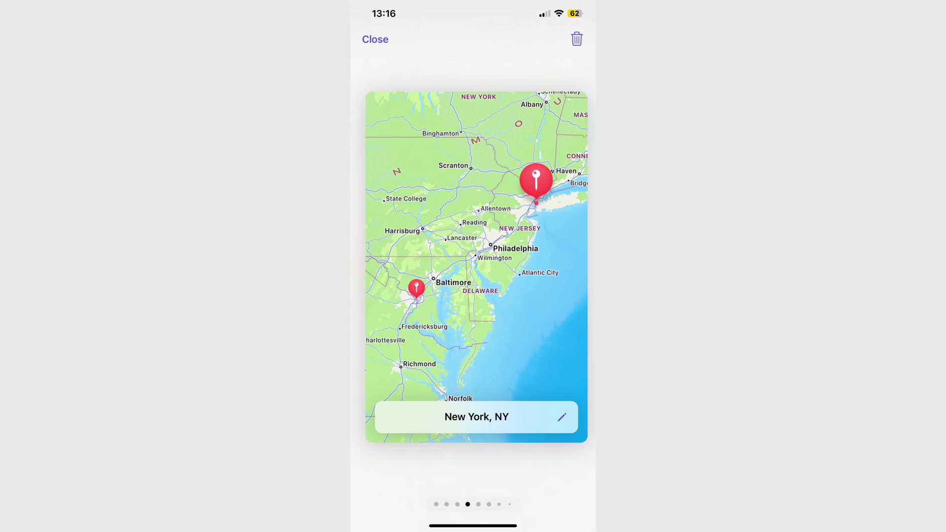
pyautogui.moveTo(533, 266); pyautogui.dragTo(399, 266)
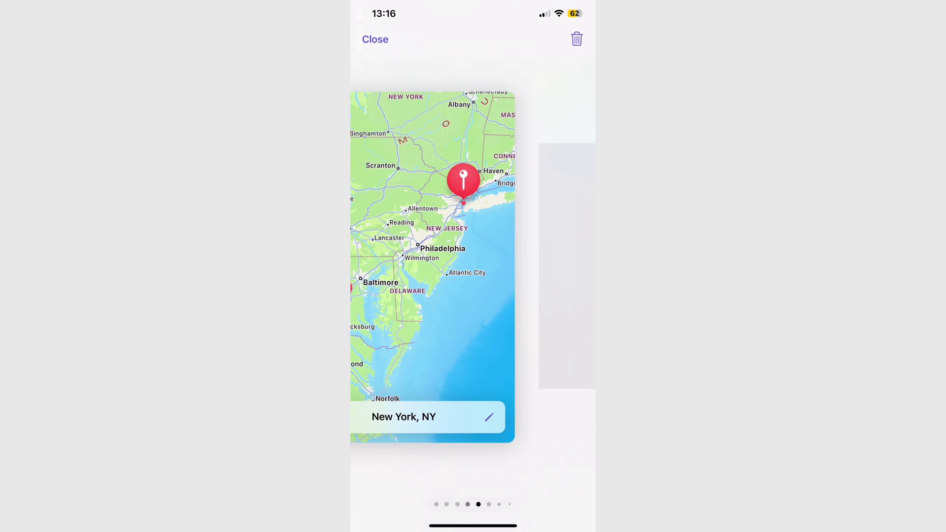
pyautogui.moveTo(532, 266); pyautogui.dragTo(399, 266)
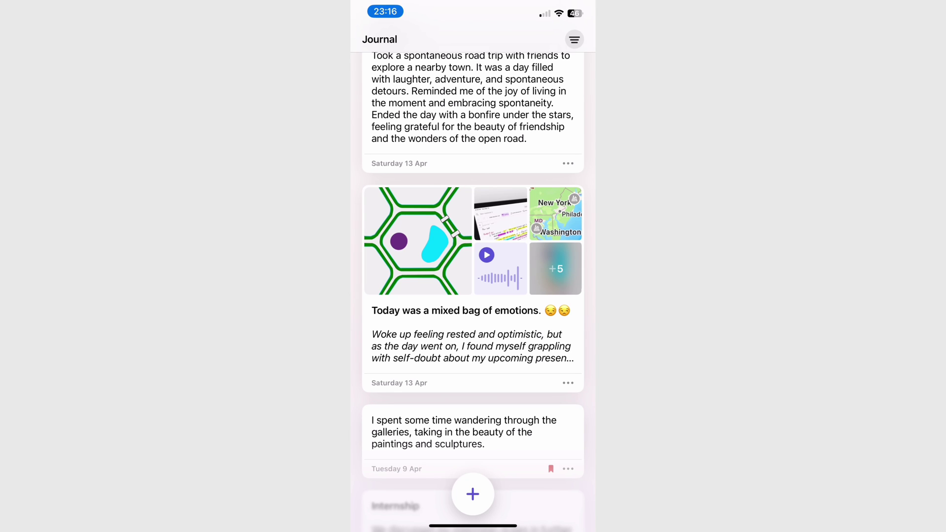
pyautogui.scroll(-5, 473, 296)
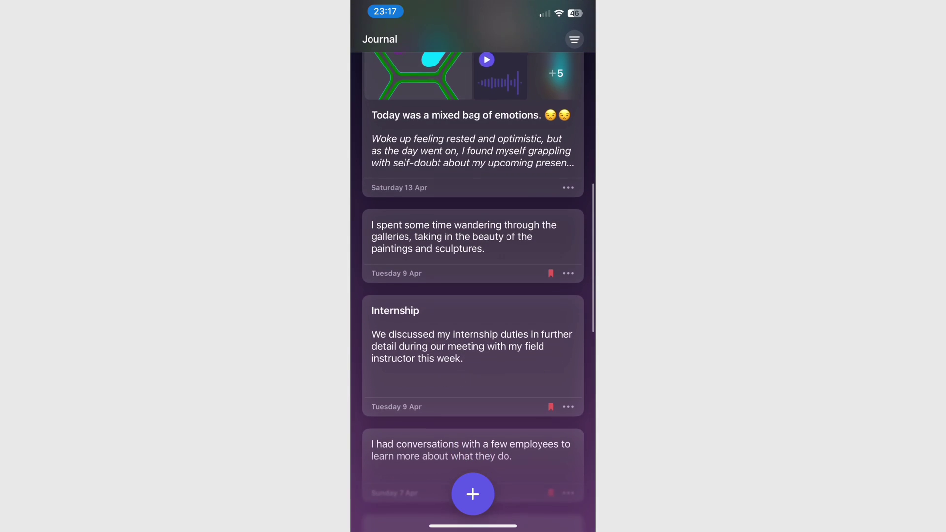
pyautogui.scroll(-3, 474, 296)
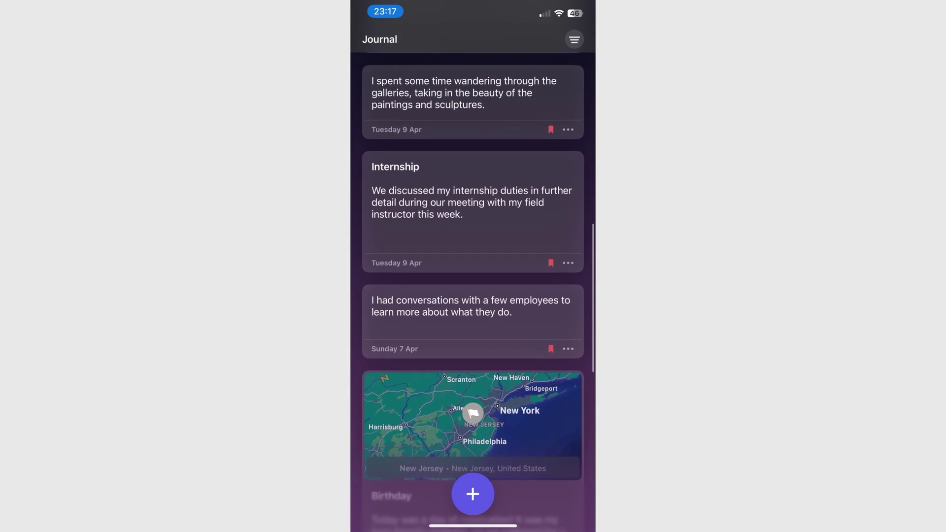
pyautogui.scroll(-3, 473, 296)
pyautogui.scroll(-2, 473, 295)
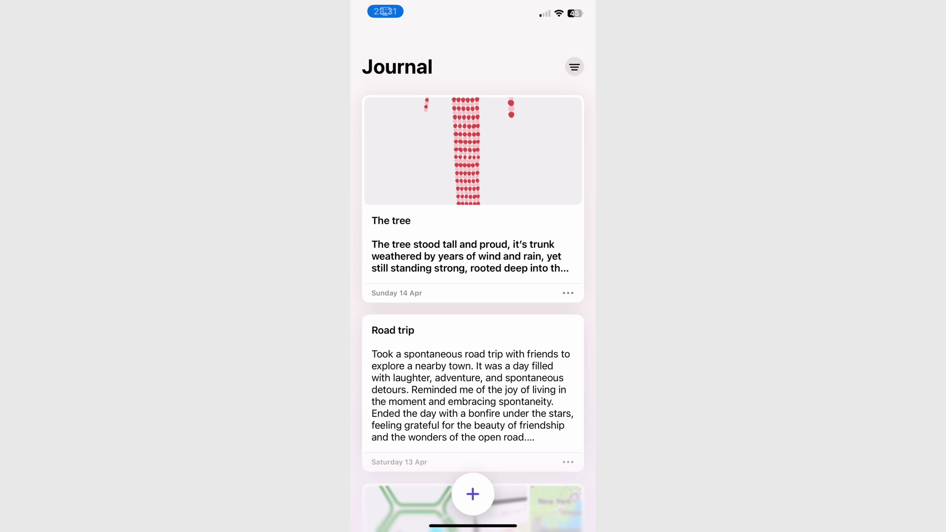
pyautogui.scroll(-2, 473, 296)
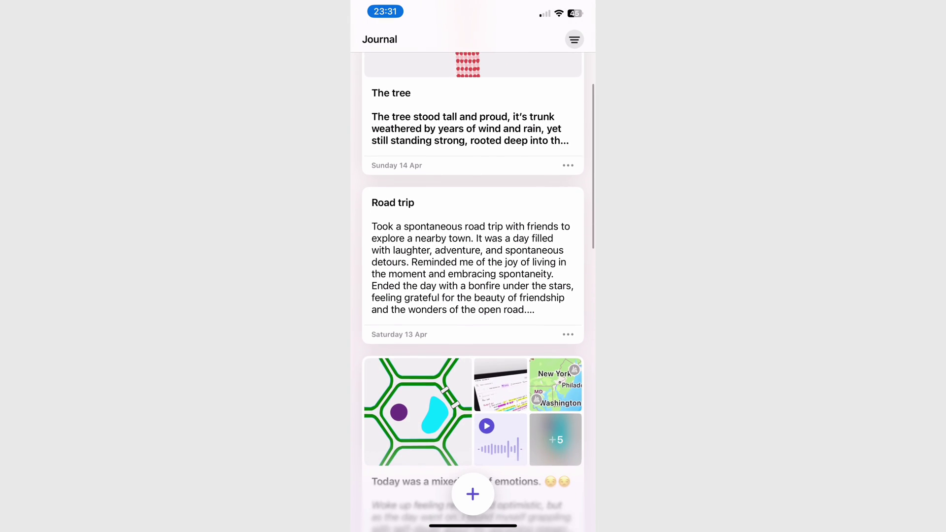
pyautogui.scroll(-4, 473, 295)
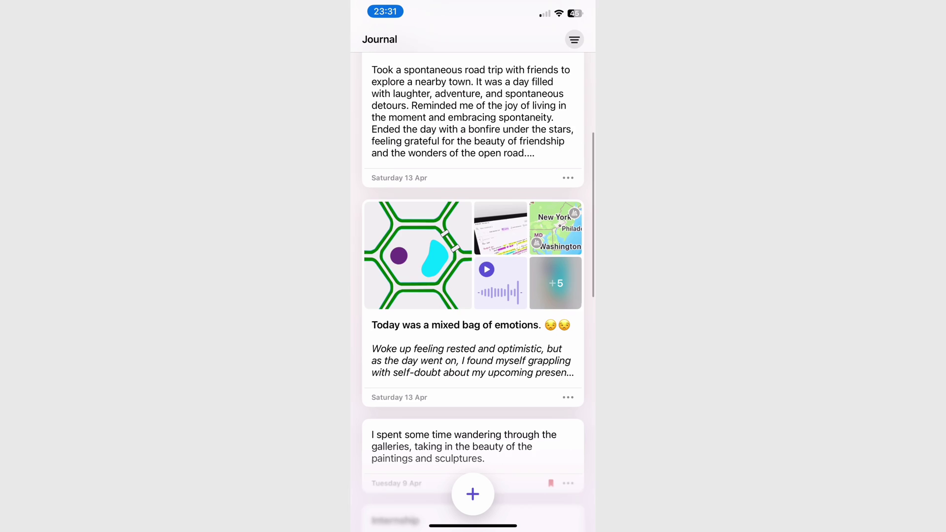
pyautogui.scroll(-4, 473, 295)
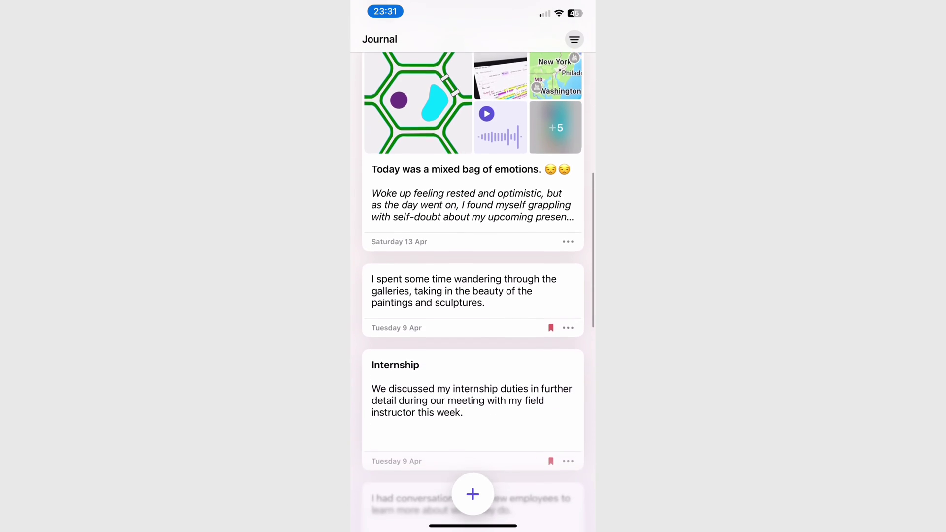
pyautogui.scroll(-4, 474, 296)
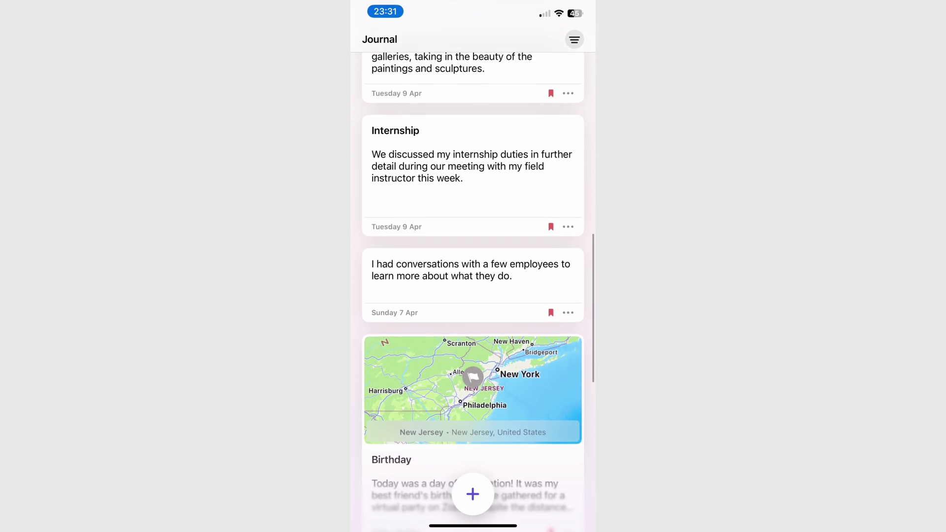
pyautogui.scroll(-4, 474, 296)
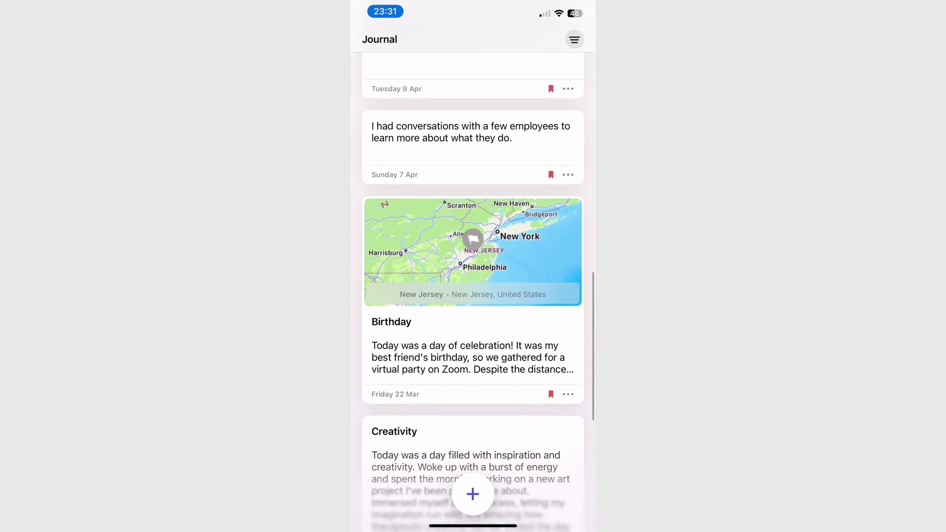
pyautogui.scroll(-3, 474, 296)
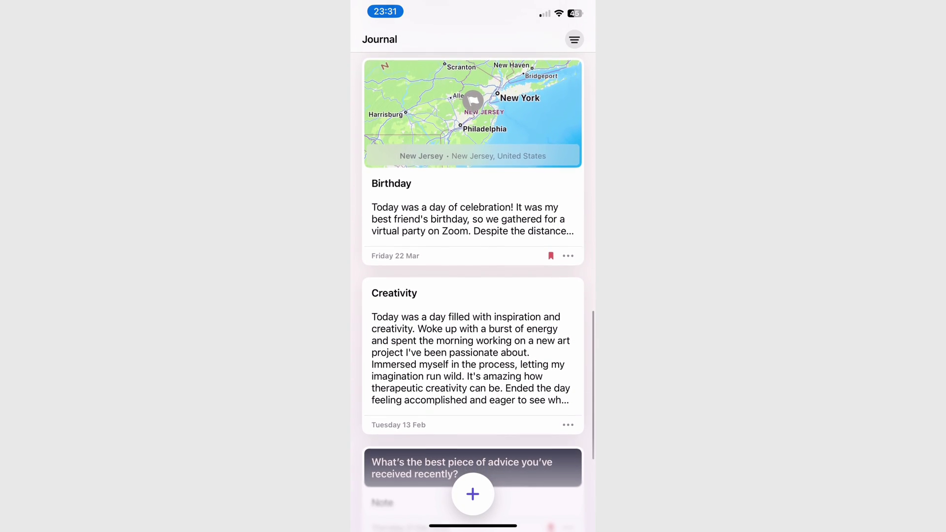
pyautogui.scroll(-4, 473, 295)
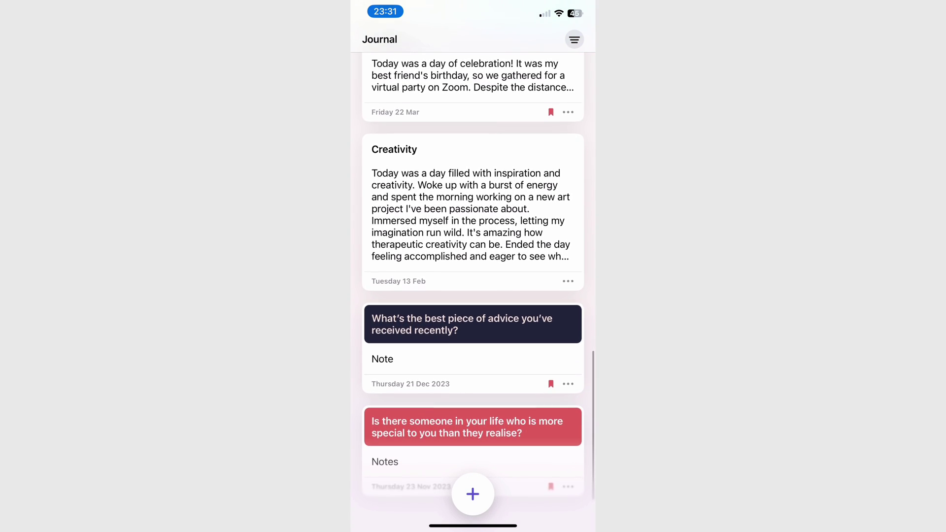
pyautogui.scroll(-2, 473, 295)
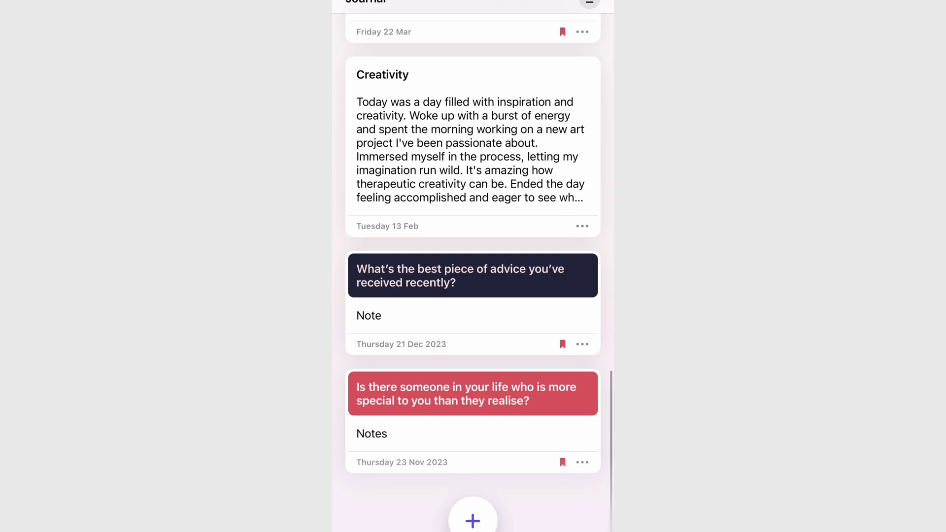
pyautogui.scroll(2, 473, 281)
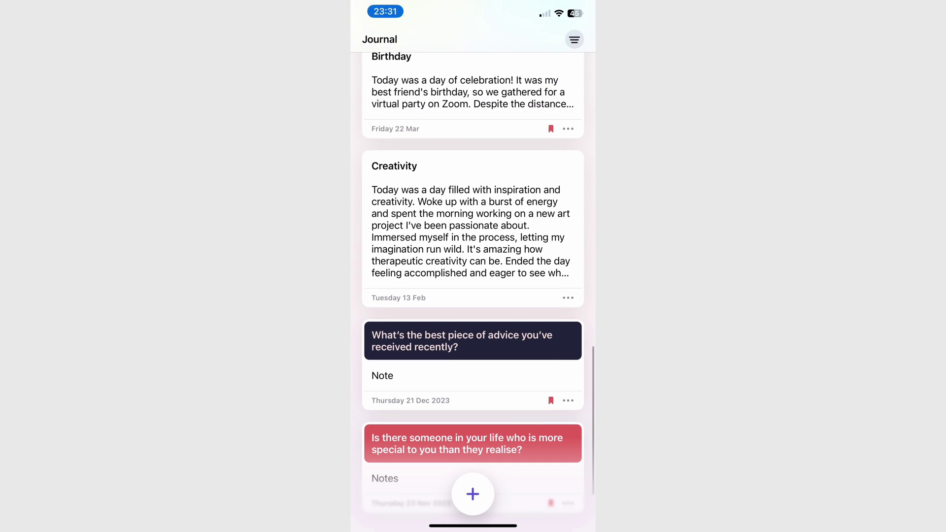
pyautogui.scroll(5, 473, 288)
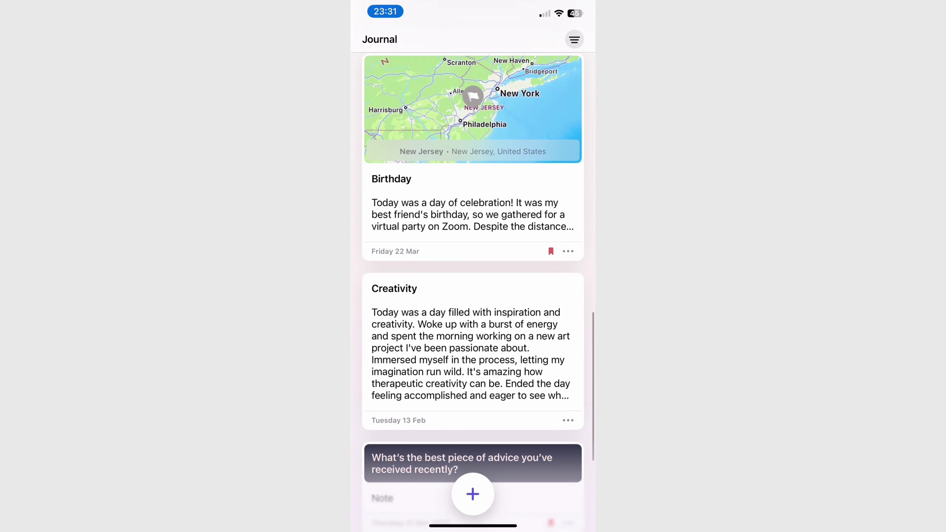
pyautogui.scroll(5, 474, 288)
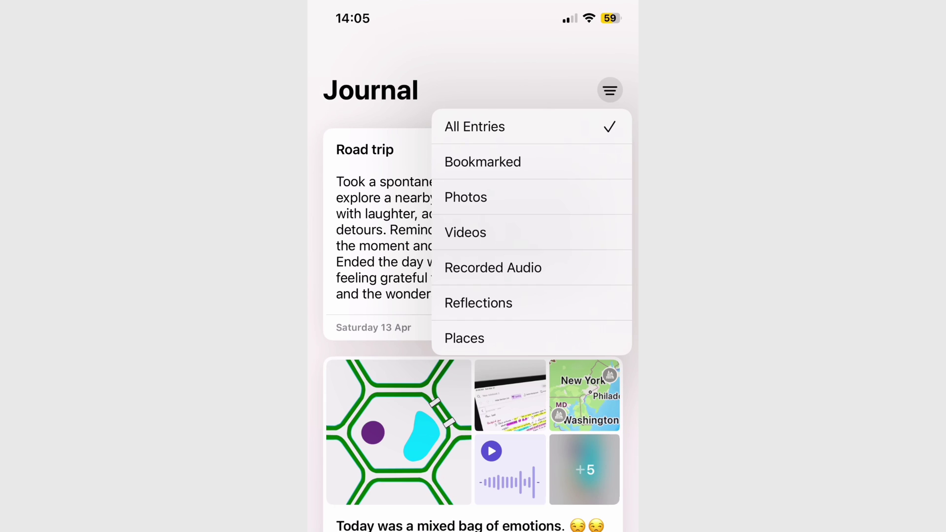
# Apply the Bookmarked filter from the journal list's filter menu
pyautogui.click(483, 161)
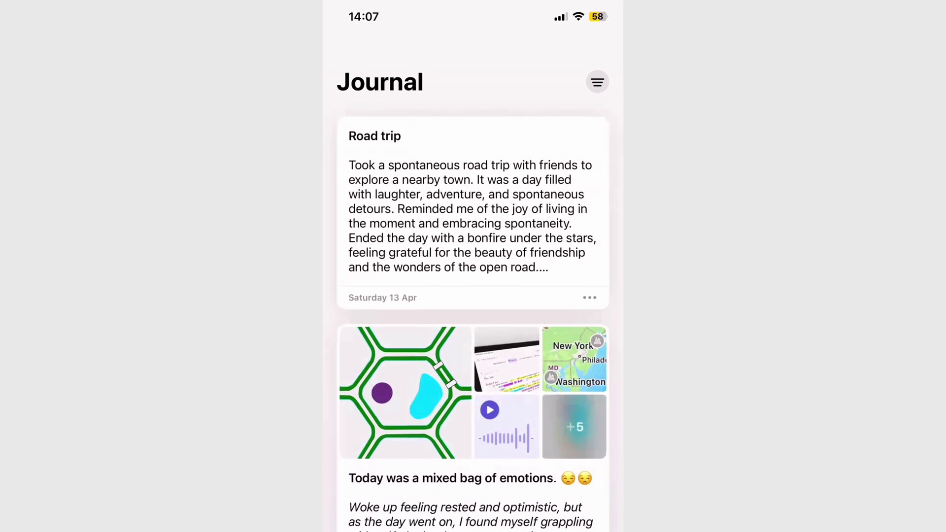
pyautogui.scroll(-2, 473, 295)
pyautogui.scroll(-2, 473, 295)
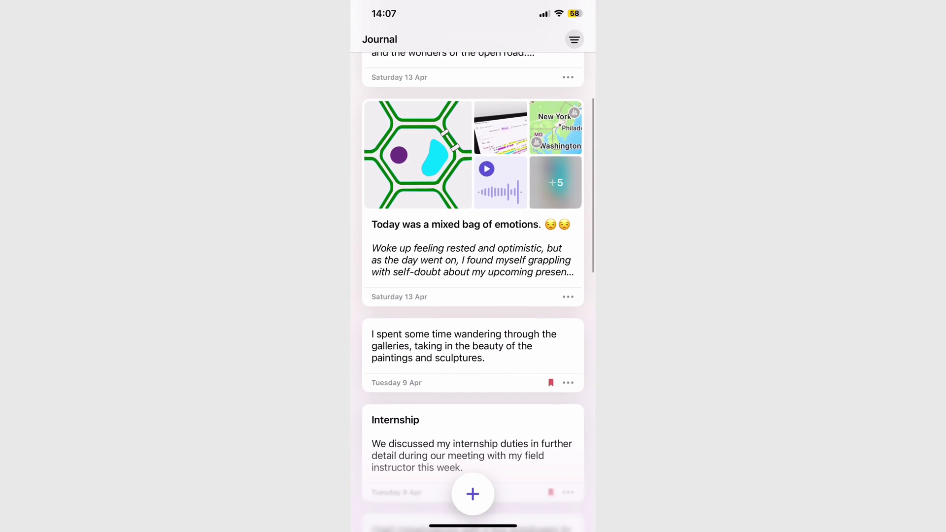
pyautogui.scroll(-3, 473, 296)
pyautogui.scroll(-1, 473, 296)
pyautogui.scroll(-2, 473, 296)
pyautogui.scroll(-2, 474, 296)
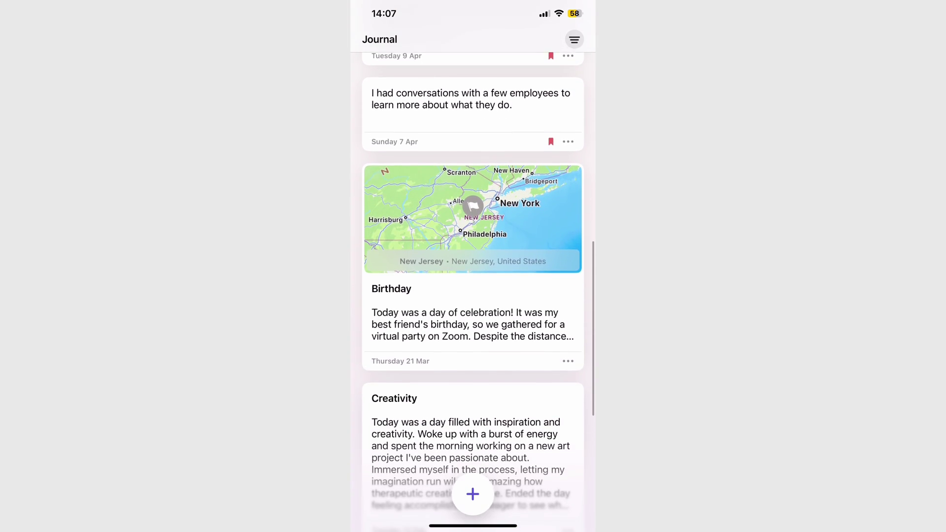
pyautogui.scroll(-2, 474, 296)
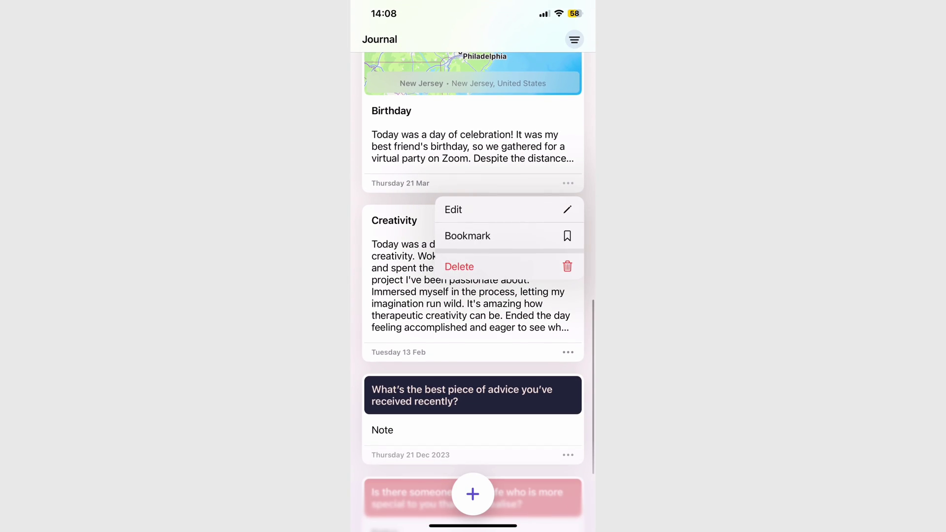
# Give the Birthday entry a custom date of Friday 22 March and save it
pyautogui.click(454, 210)
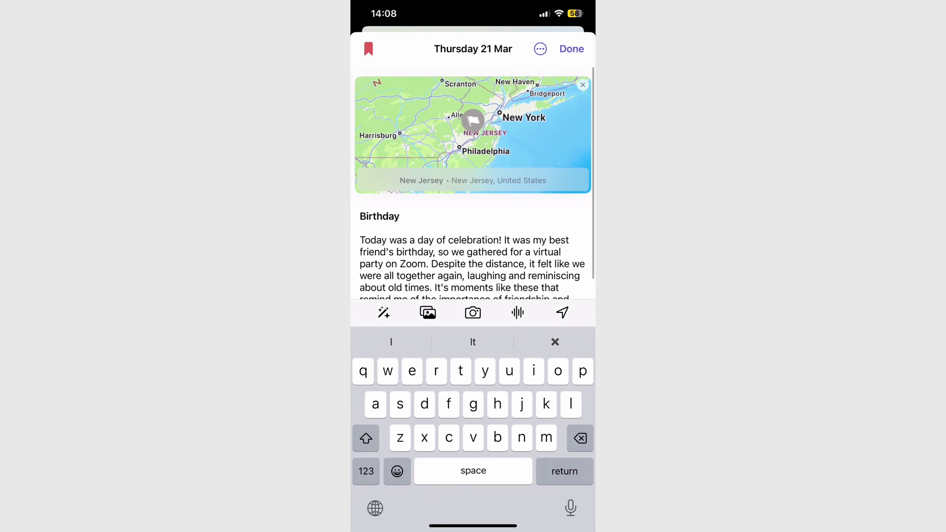
pyautogui.click(540, 49)
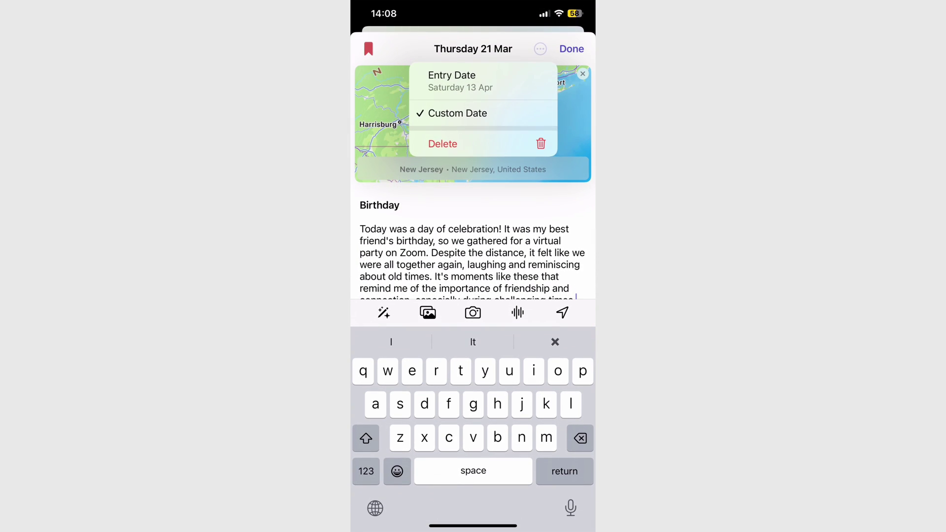
pyautogui.click(457, 113)
pyautogui.click(504, 390)
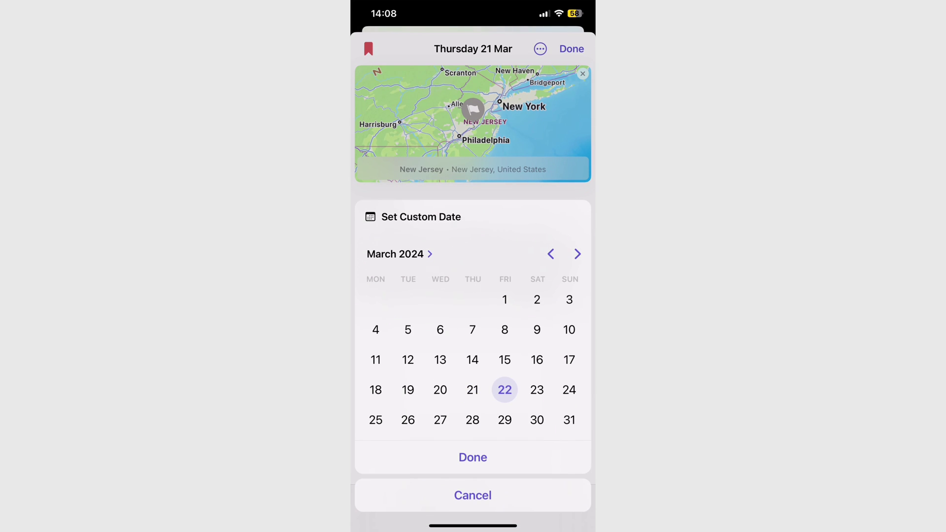
pyautogui.click(473, 457)
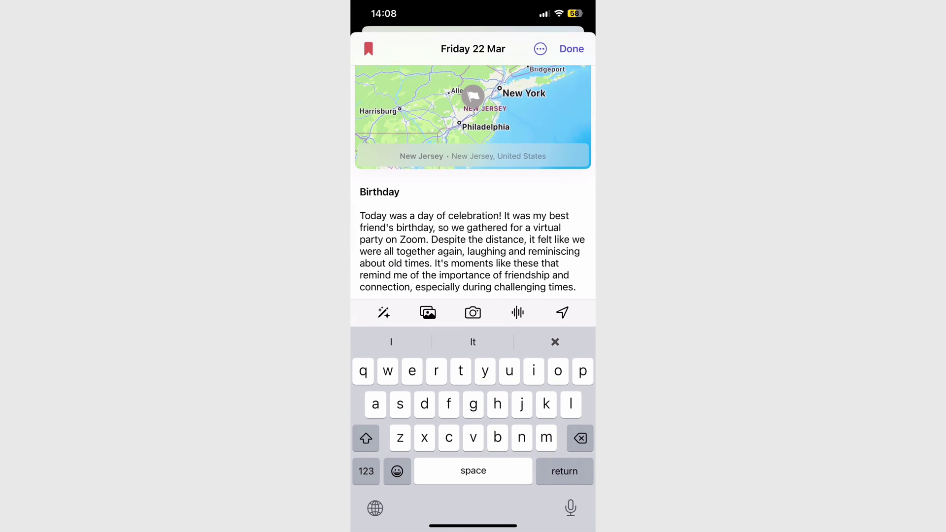
pyautogui.click(571, 49)
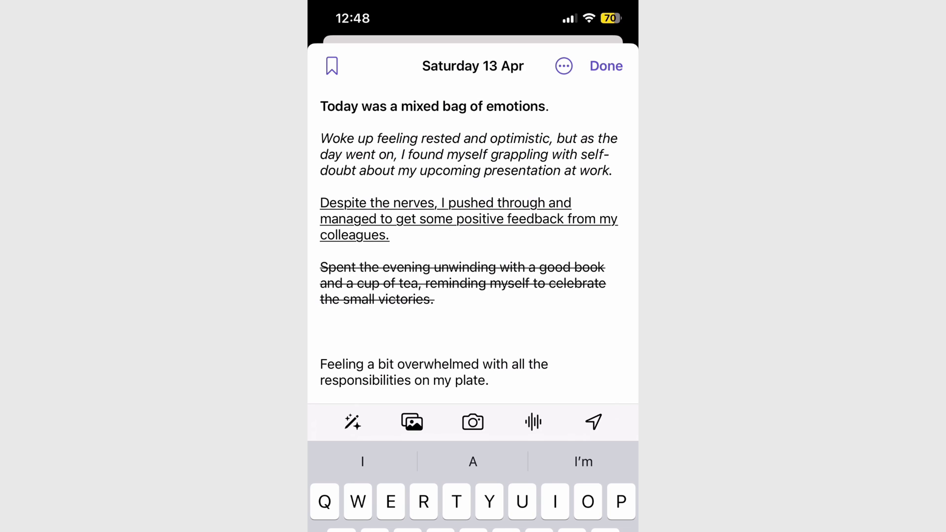
# Close the Saturday 13 April entry with Done, saving it and returning to the list
pyautogui.click(606, 65)
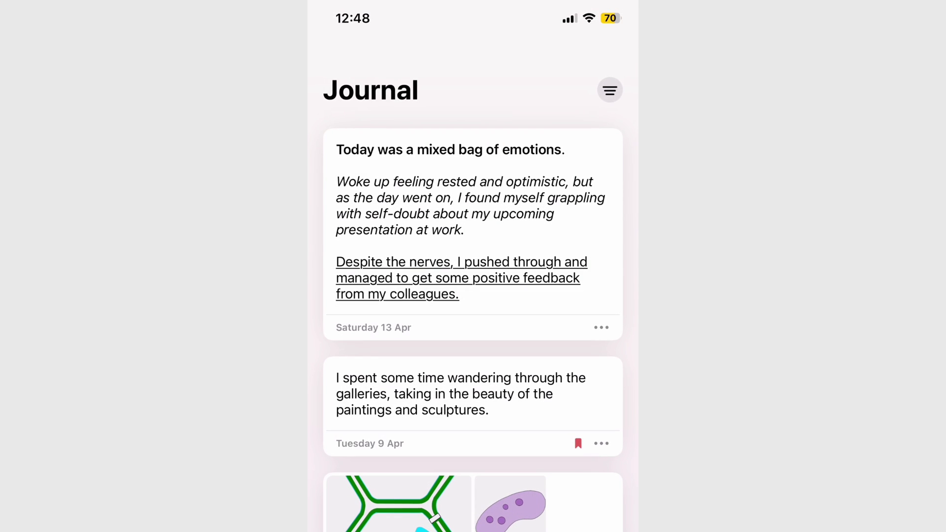